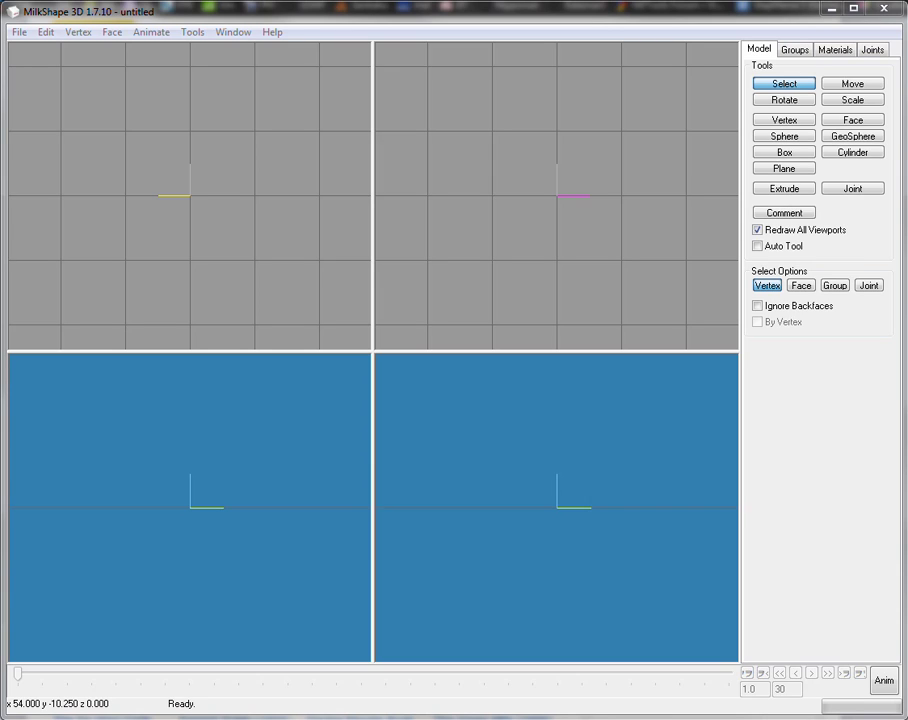
# Load Down Hold Head Active.png as the front viewport's background image, keeping the default offset and scale
pyautogui.rightClick(188, 174)
pyautogui.click(253, 524)
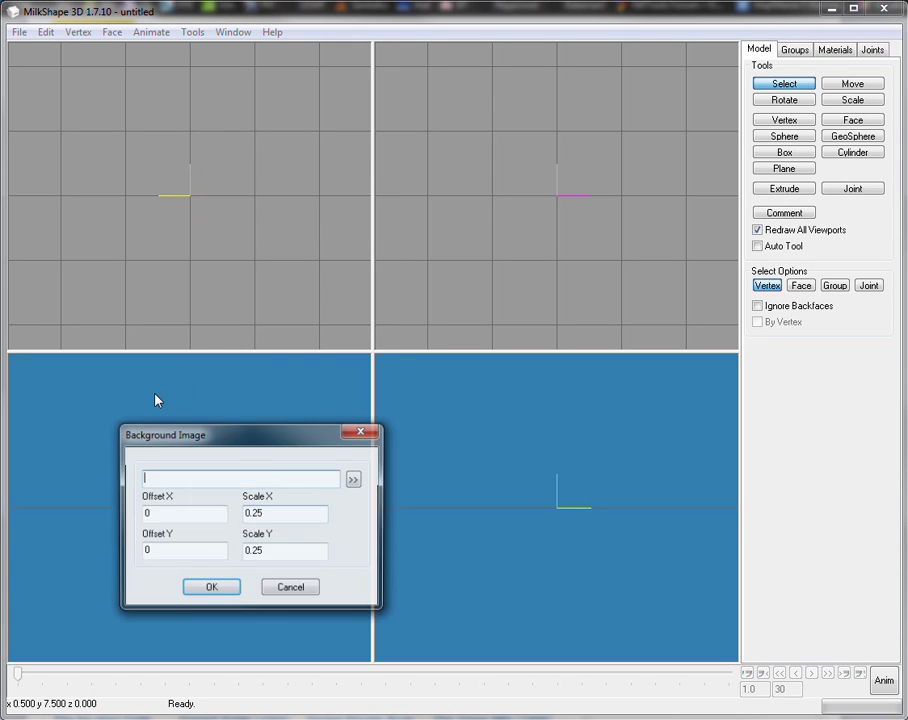
pyautogui.click(354, 481)
pyautogui.scroll(-1, 578, 248)
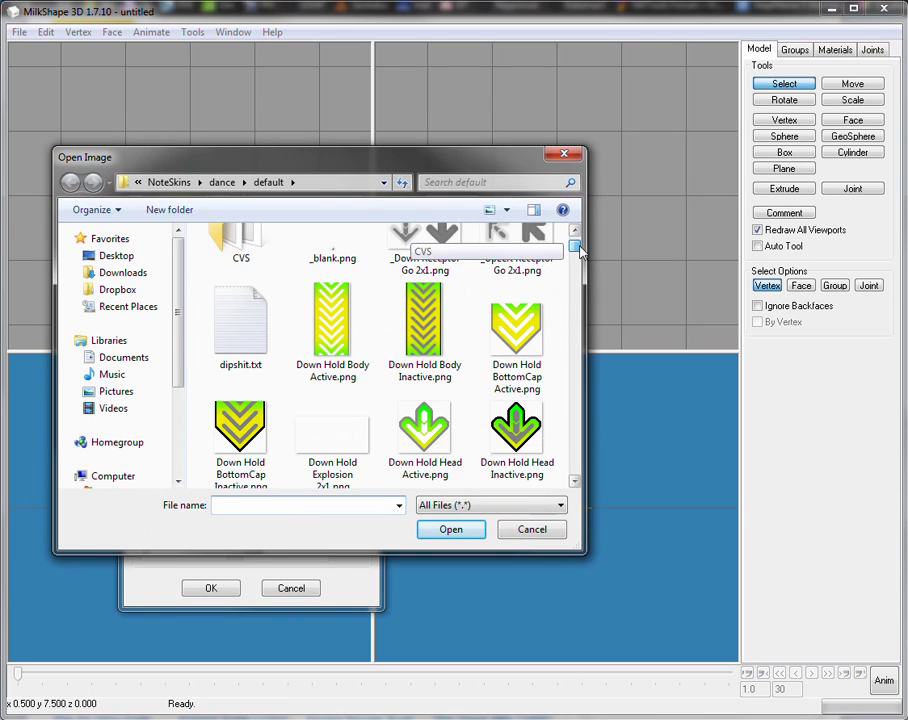
pyautogui.click(428, 370)
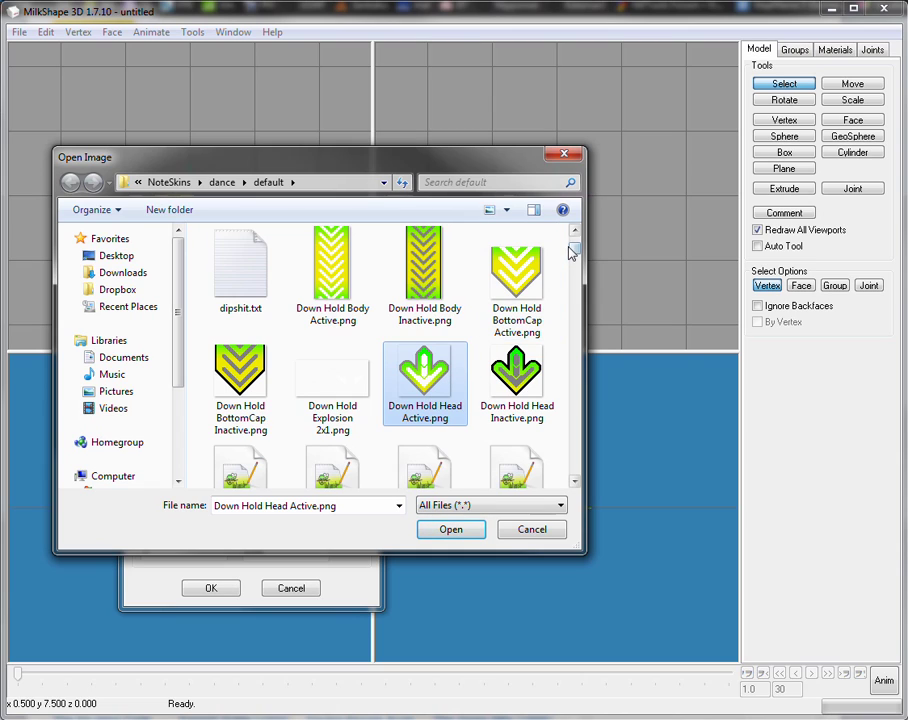
pyautogui.moveTo(575, 249)
pyautogui.mouseDown()
pyautogui.moveTo(575, 238)
pyautogui.moveTo(576, 296)
pyautogui.moveTo(574, 238)
pyautogui.mouseUp()
pyautogui.doubleClick(420, 458)
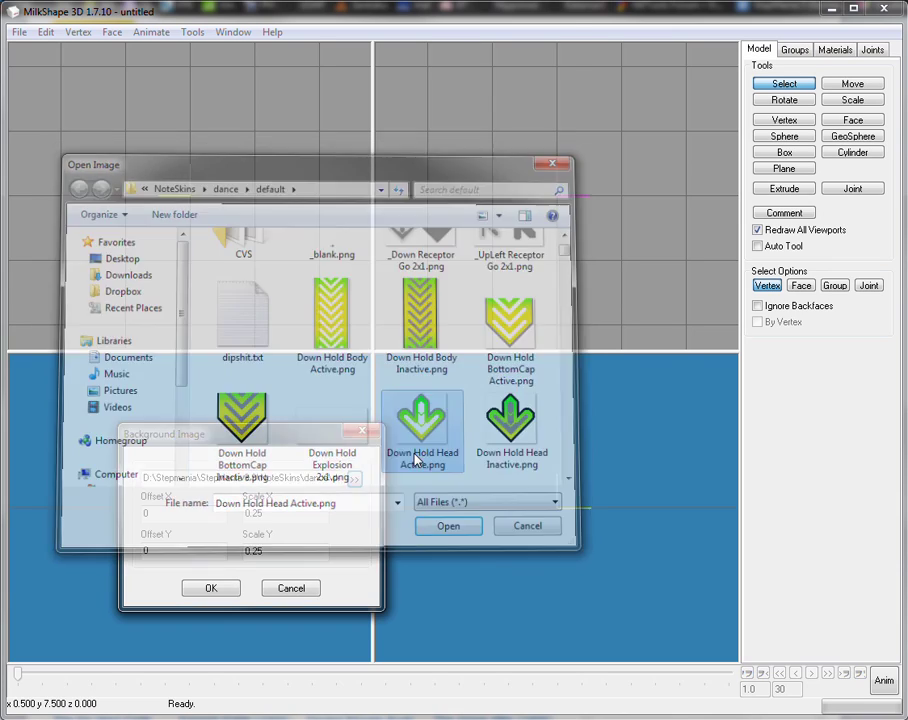
pyautogui.click(203, 597)
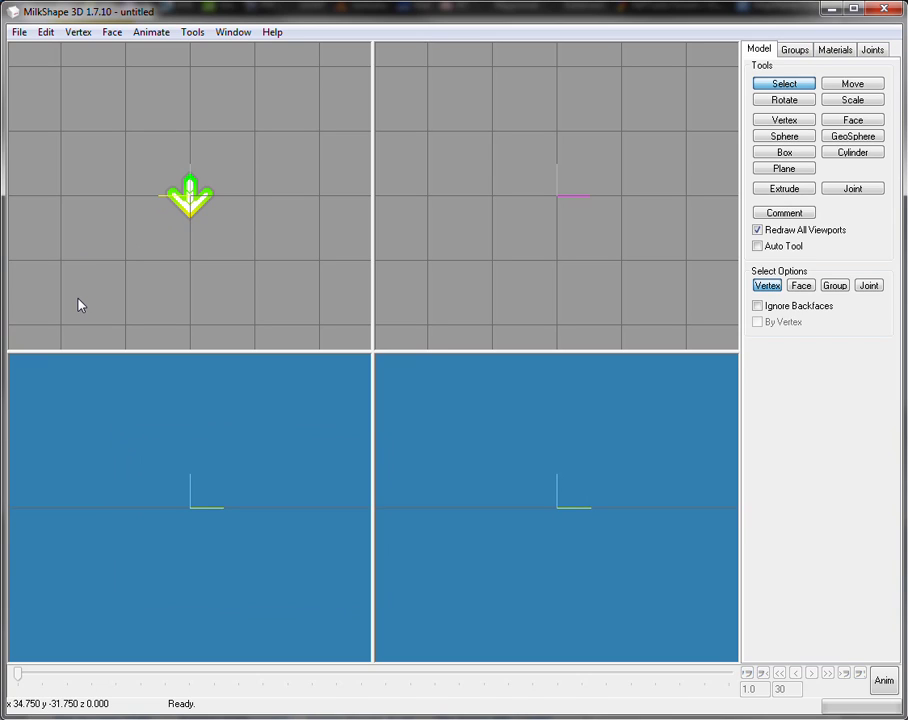
# Place vertices at the corners of the arrow's outer grey outline, all the way around the reference image
pyautogui.scroll(5, 80, 305)
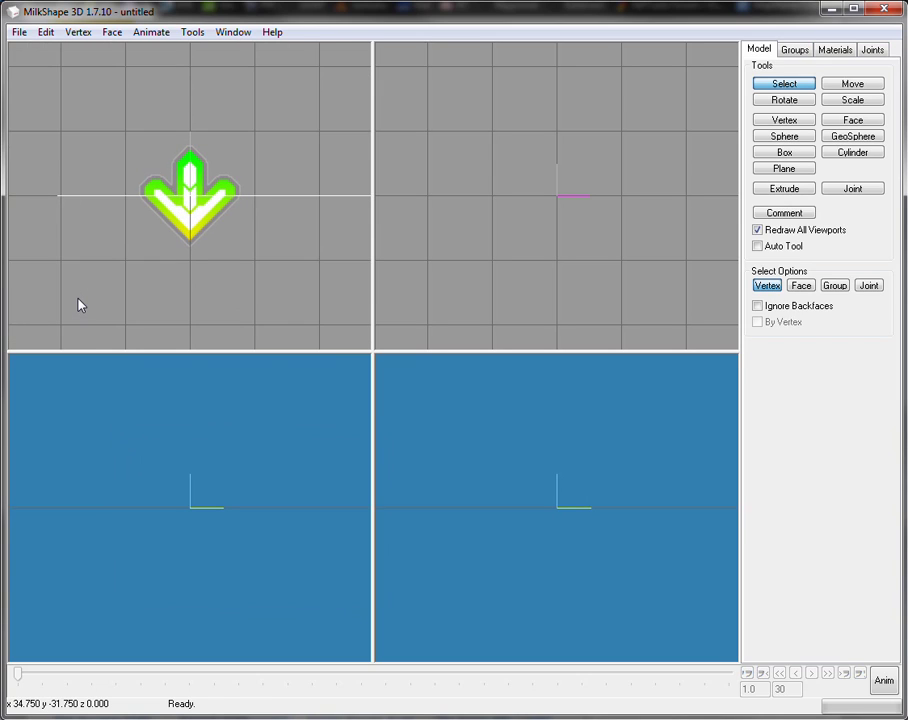
pyautogui.scroll(5, 80, 305)
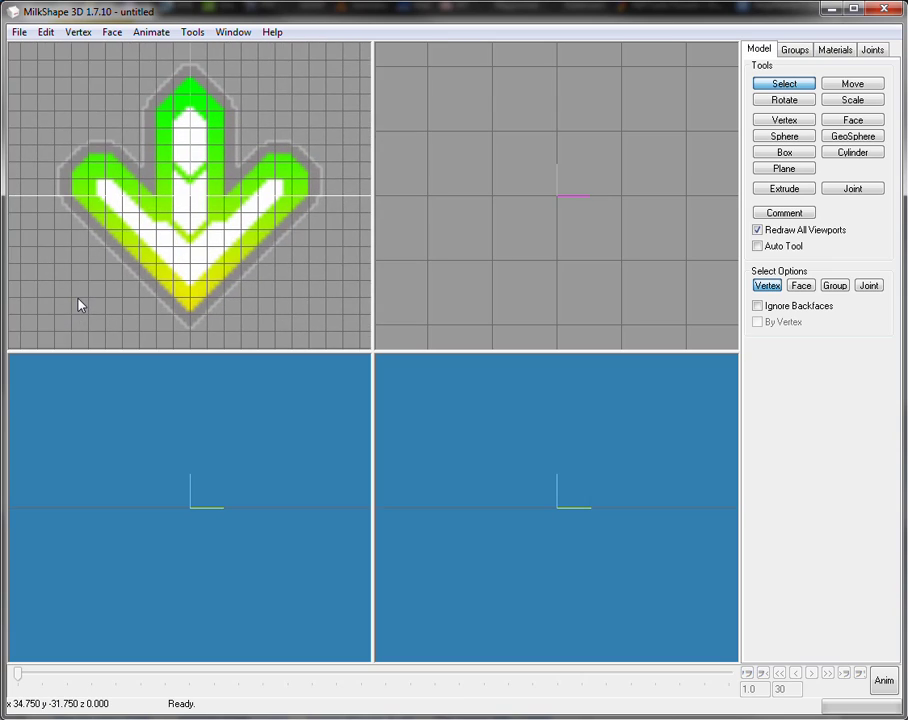
pyautogui.click(767, 121)
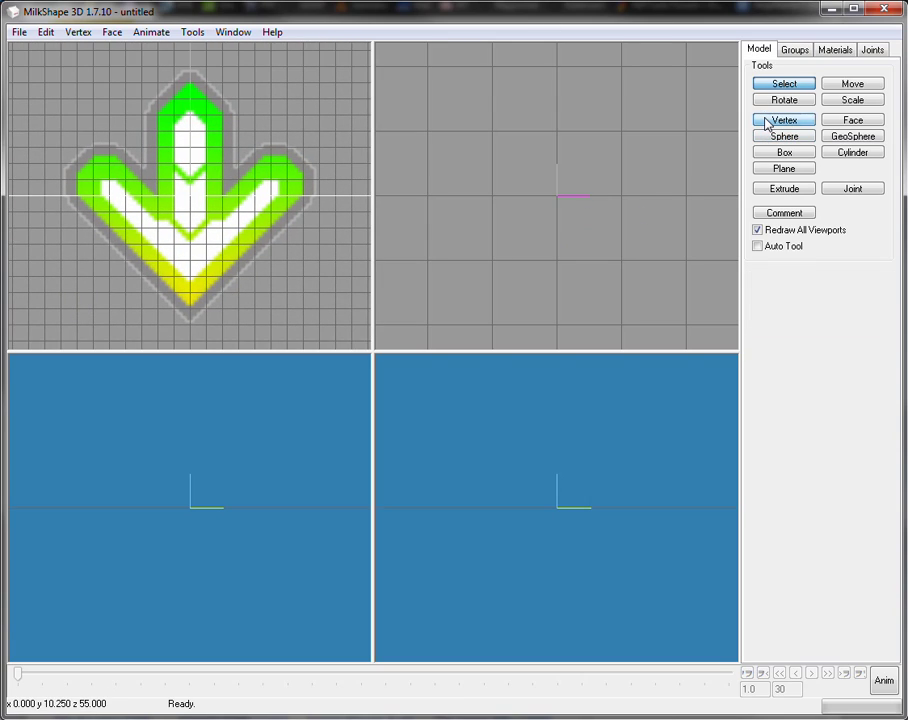
pyautogui.click(189, 321)
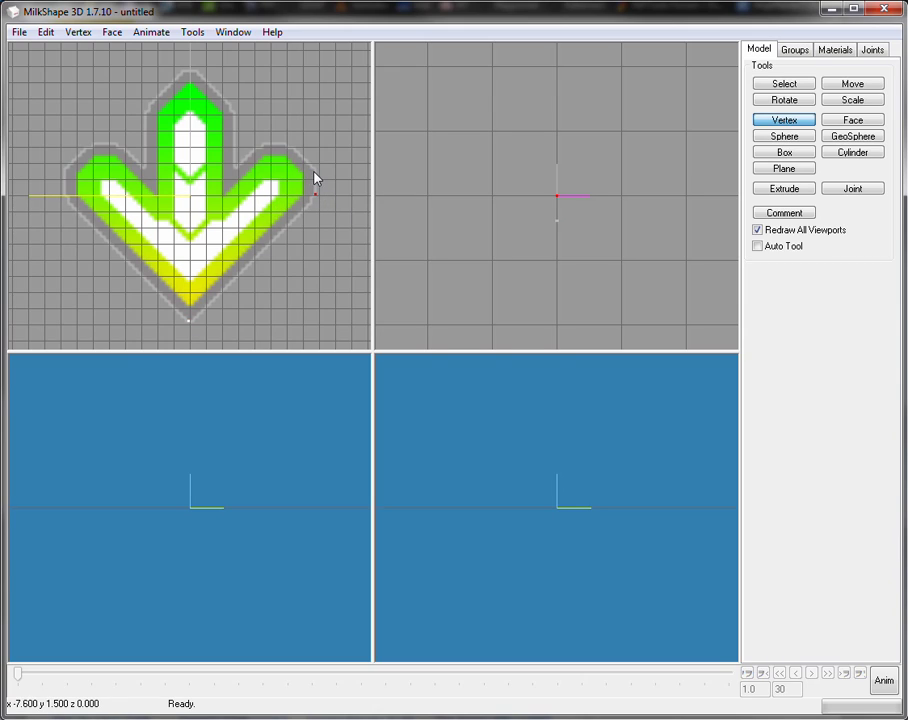
pyautogui.click(260, 148)
pyautogui.click(232, 108)
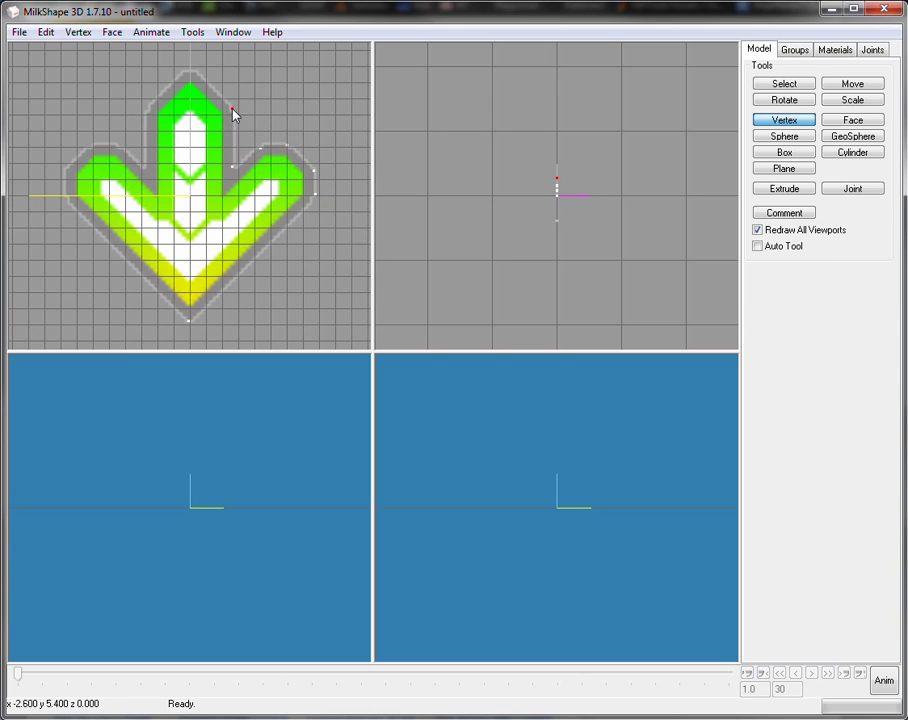
pyautogui.click(179, 72)
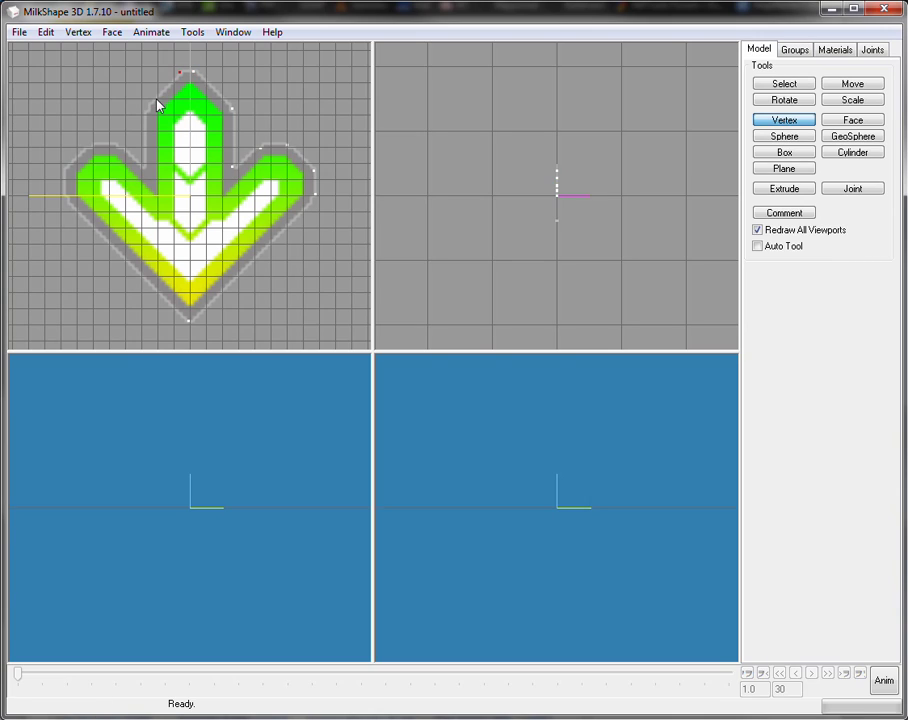
pyautogui.click(145, 168)
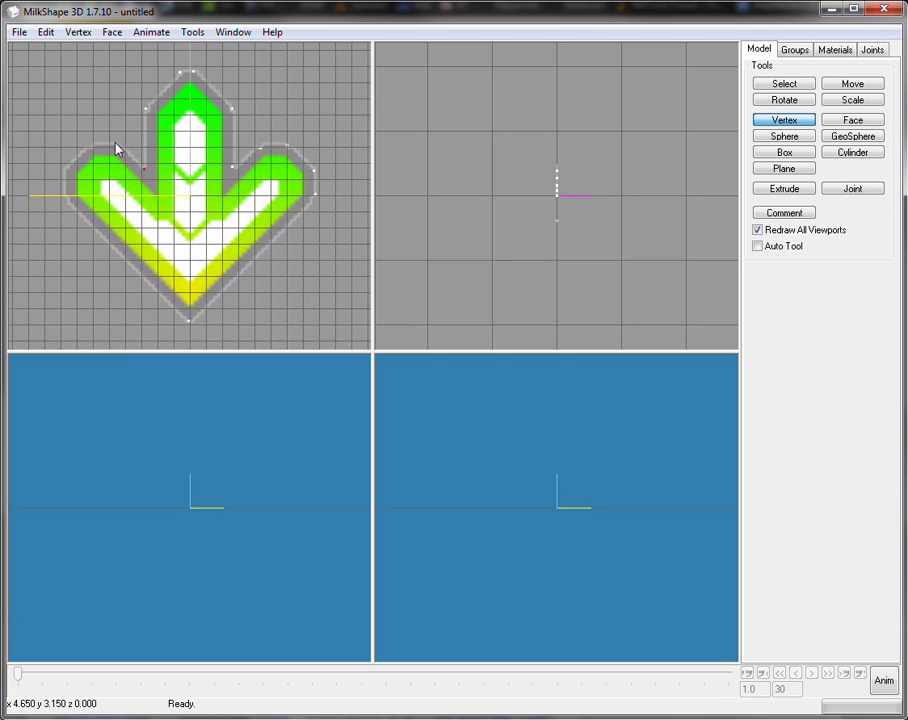
pyautogui.click(64, 169)
# Place a second set of vertices at the corners of the green arrow shape, just inside the outer outline
pyautogui.click(285, 156)
pyautogui.click(264, 157)
pyautogui.click(220, 192)
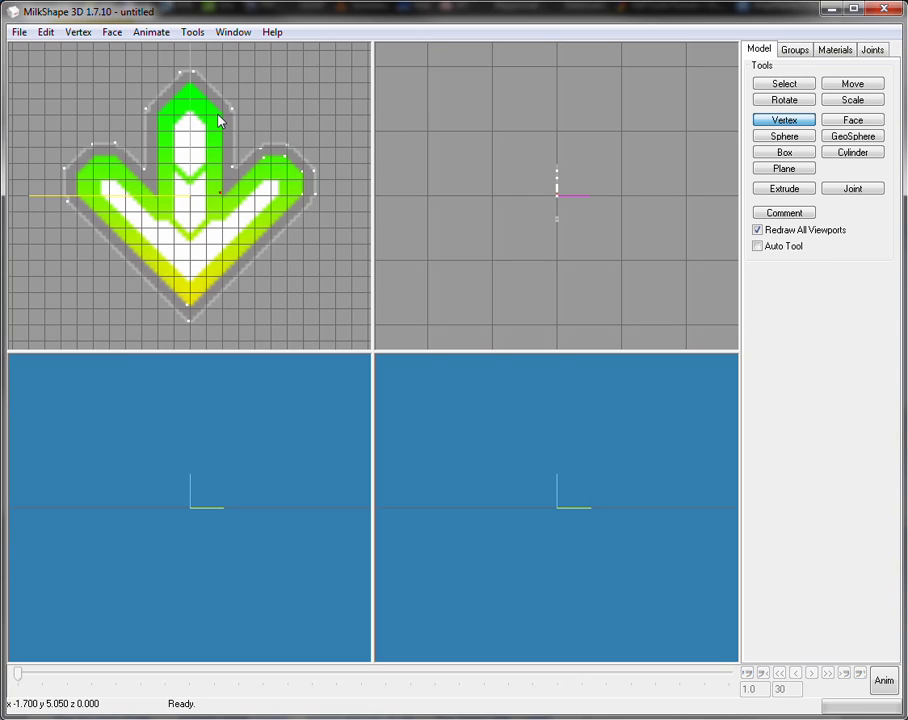
pyautogui.click(158, 111)
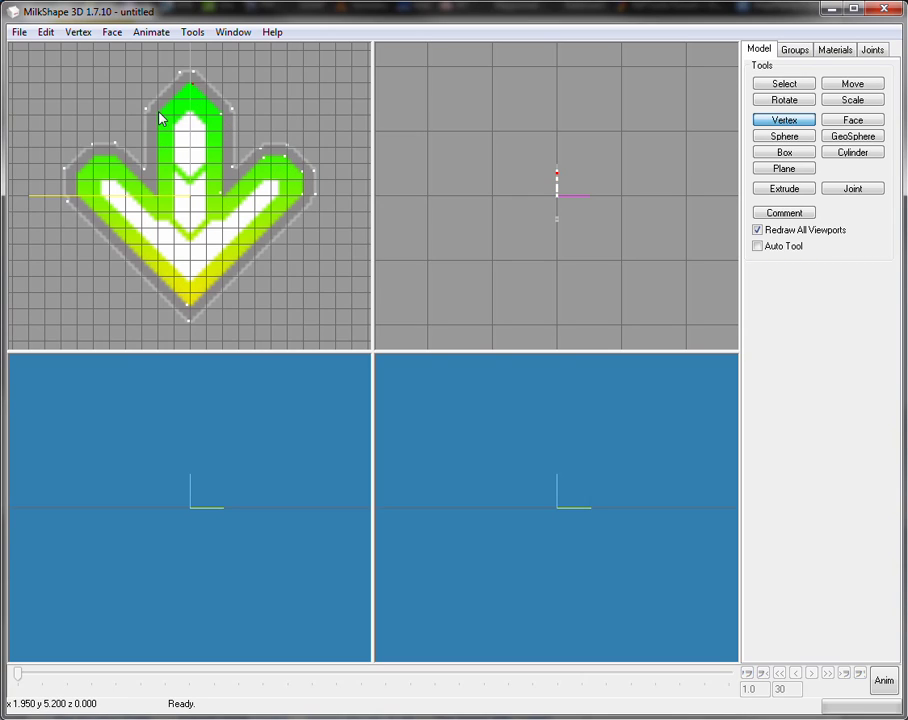
pyautogui.click(92, 157)
pyautogui.click(75, 174)
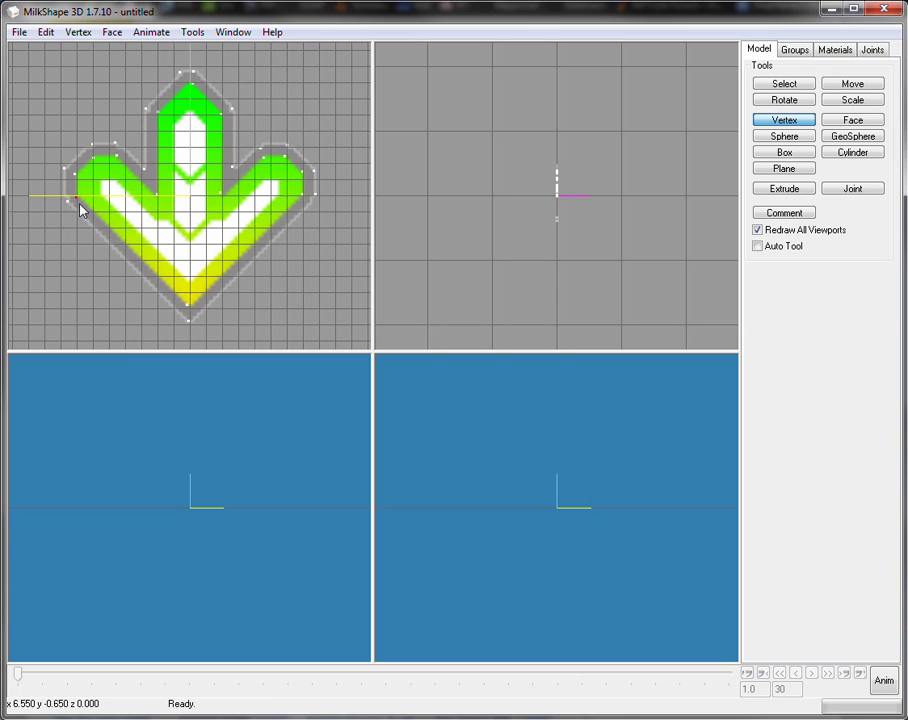
# Build two triangular faces between the outer and inner vertices along the arrow's lower-right edge
pyautogui.click(843, 122)
pyautogui.click(187, 307)
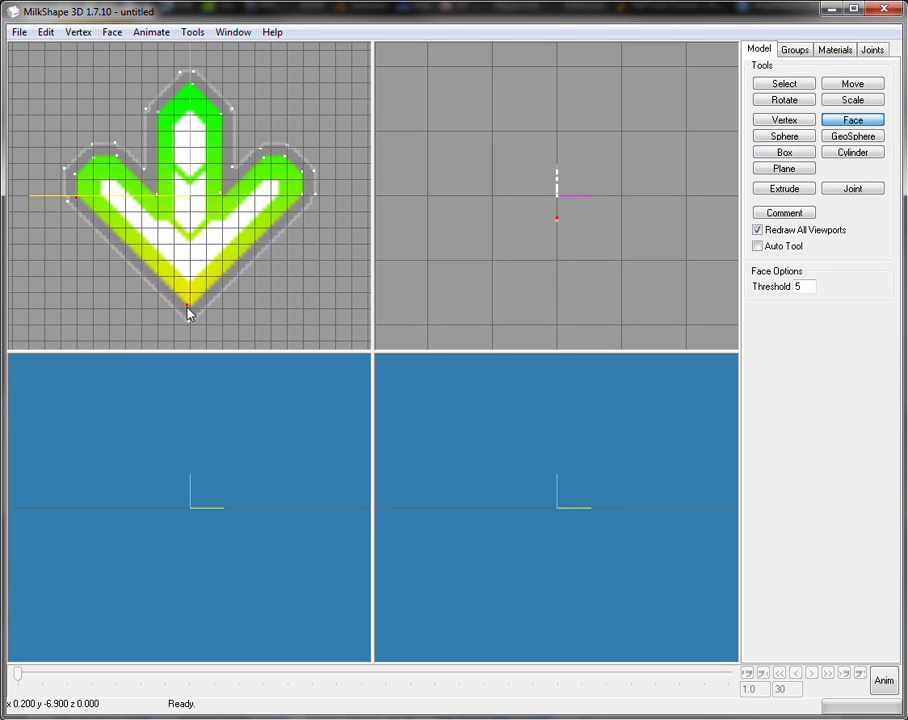
pyautogui.click(314, 197)
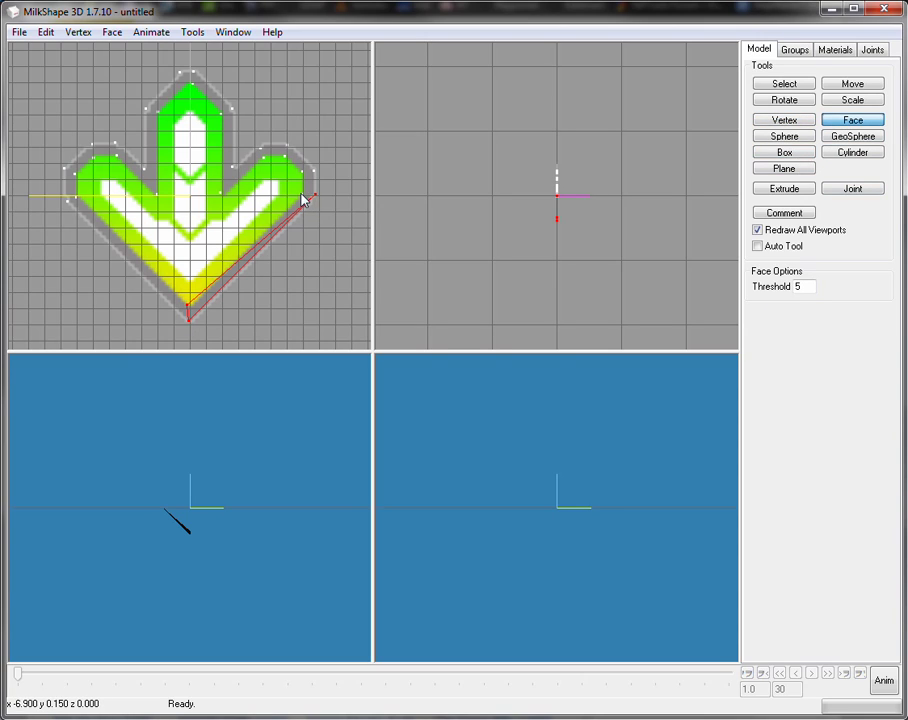
pyautogui.click(302, 195)
pyautogui.click(188, 304)
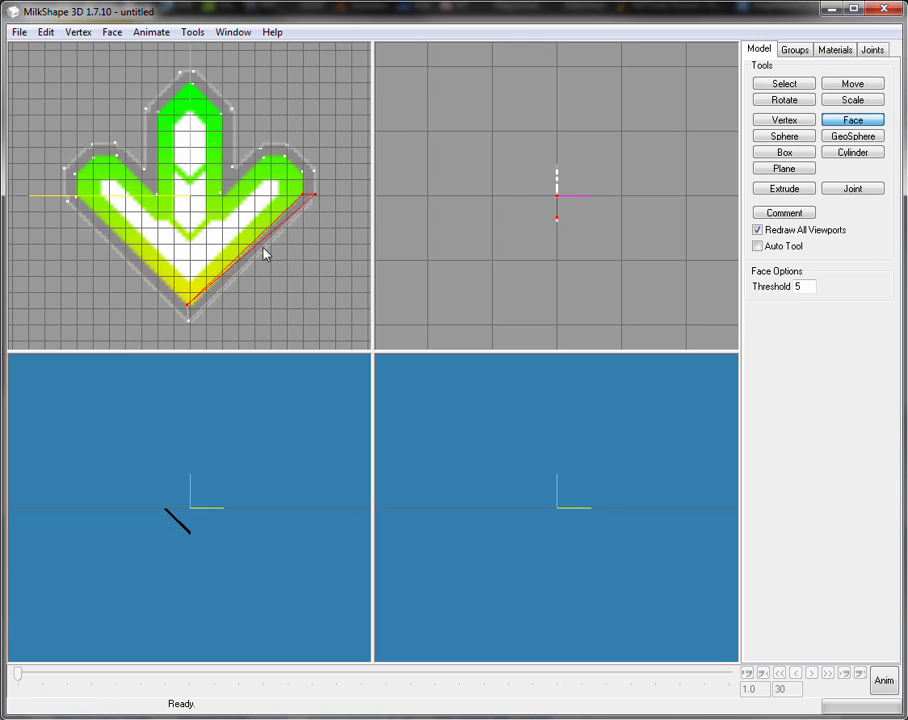
# Continue the border faces around the rounded end of the arrow's right arm
pyautogui.click(313, 177)
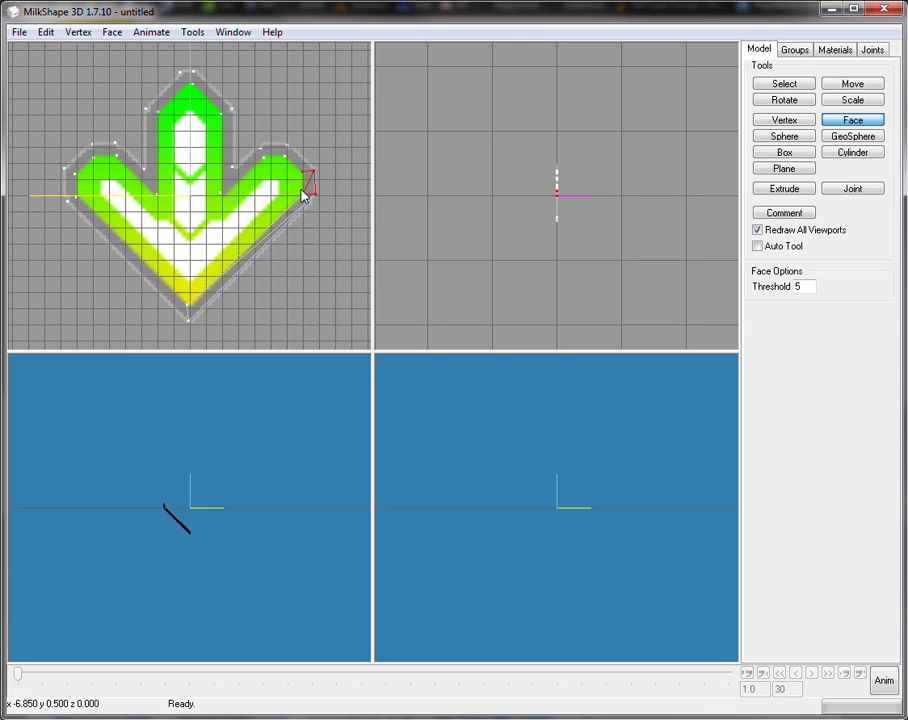
pyautogui.click(288, 146)
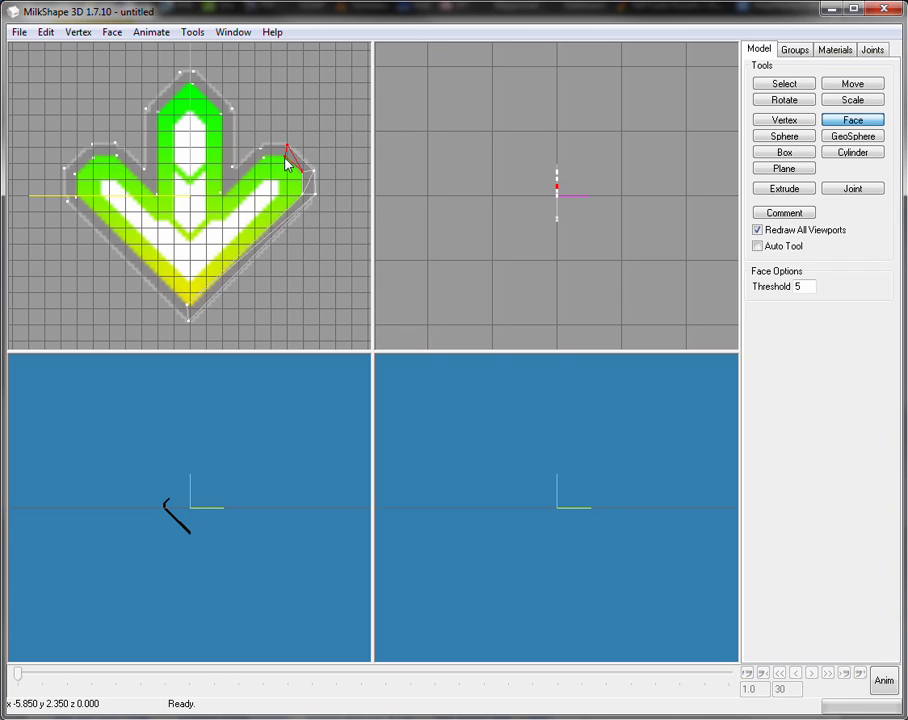
pyautogui.click(264, 152)
pyautogui.click(261, 159)
pyautogui.click(284, 157)
pyautogui.click(258, 150)
# Build the border faces through the right notch and up the right side of the arrow's shaft
pyautogui.click(220, 191)
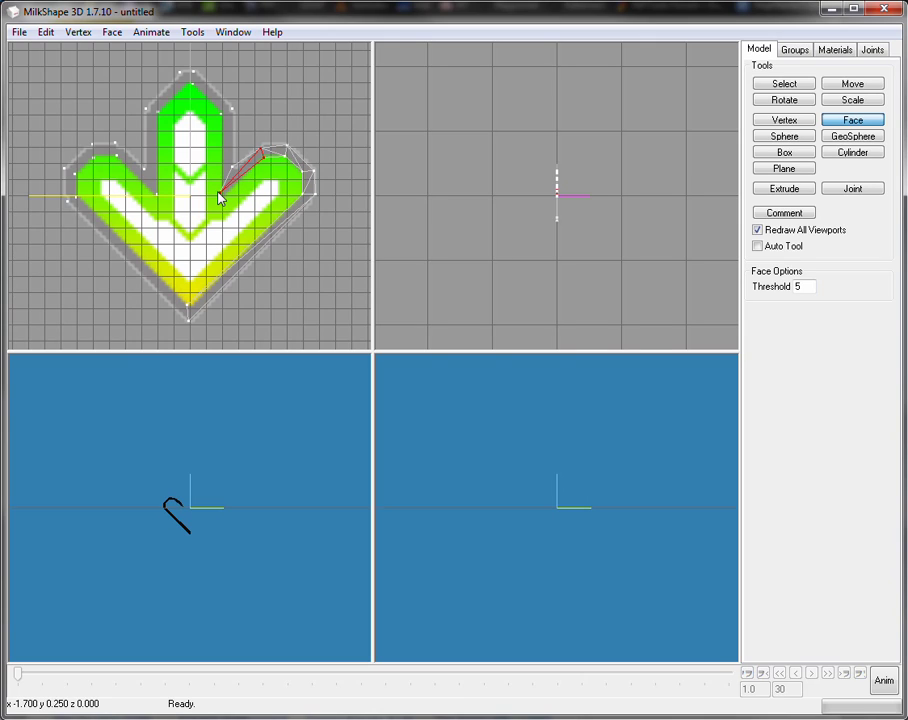
pyautogui.click(219, 191)
pyautogui.click(230, 166)
pyautogui.click(233, 111)
pyautogui.click(233, 111)
pyautogui.click(218, 112)
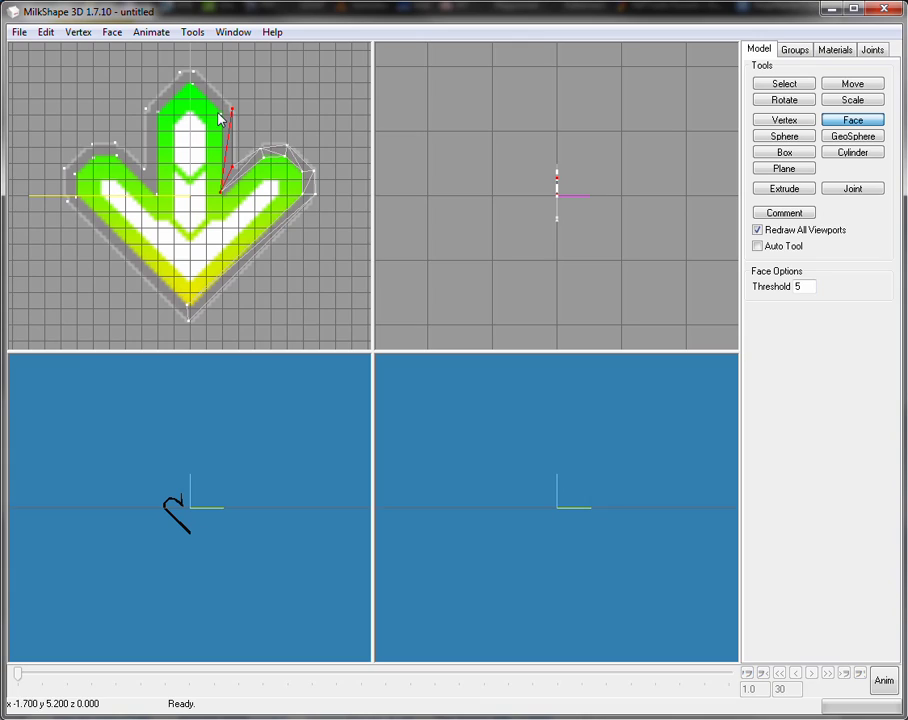
pyautogui.click(220, 190)
# Build the border faces over the shaft's peak and down its upper-left slope
pyautogui.click(194, 74)
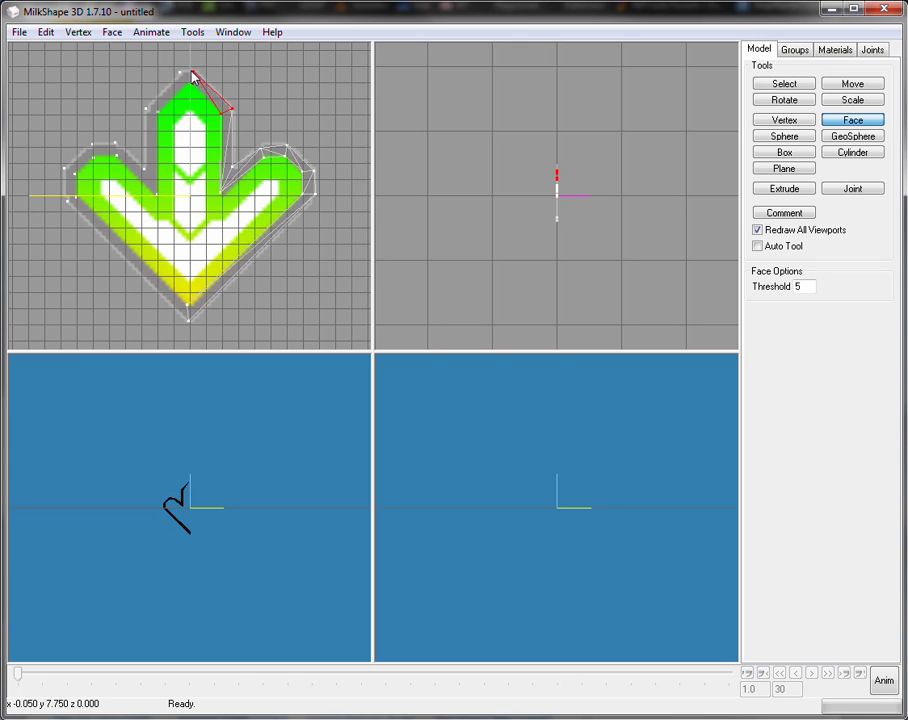
pyautogui.click(187, 74)
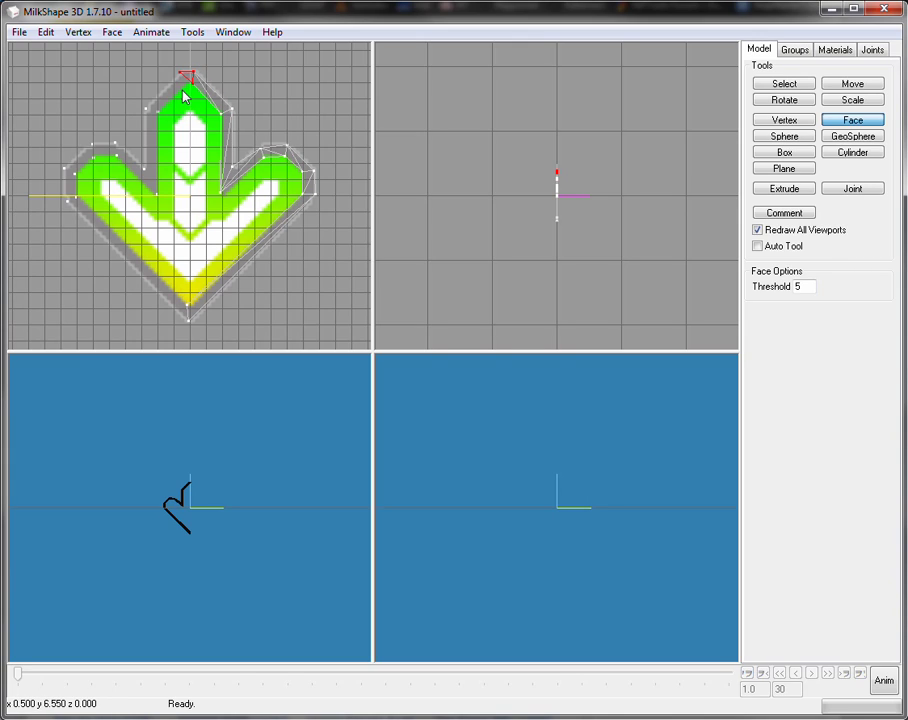
pyautogui.click(148, 108)
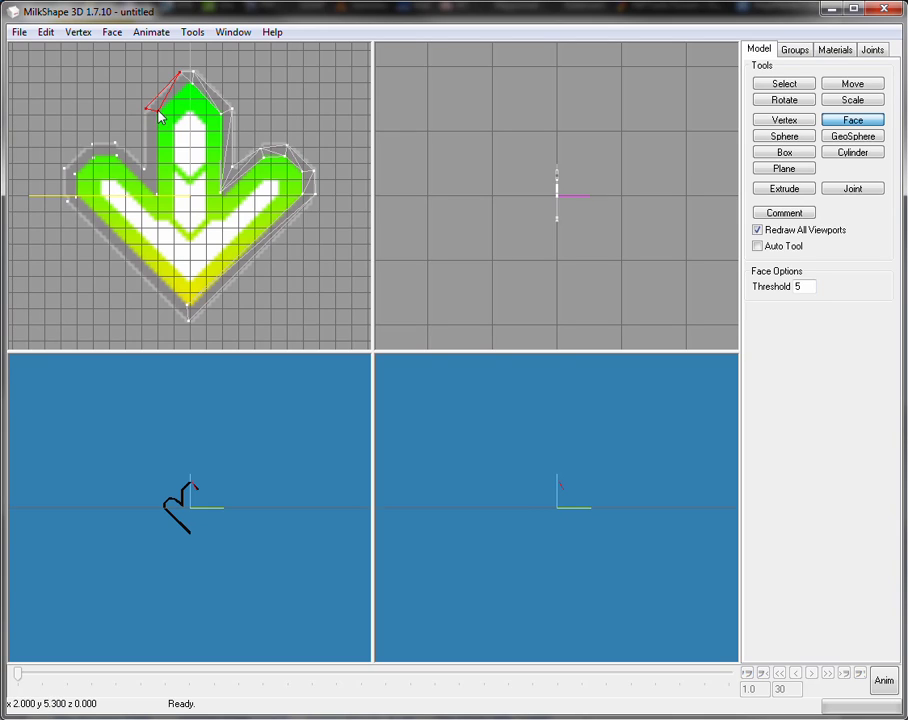
pyautogui.click(191, 85)
pyautogui.click(158, 110)
# Build the border faces down the left side of the shaft to the left notch
pyautogui.click(147, 109)
pyautogui.click(158, 111)
pyautogui.click(145, 109)
pyautogui.click(156, 193)
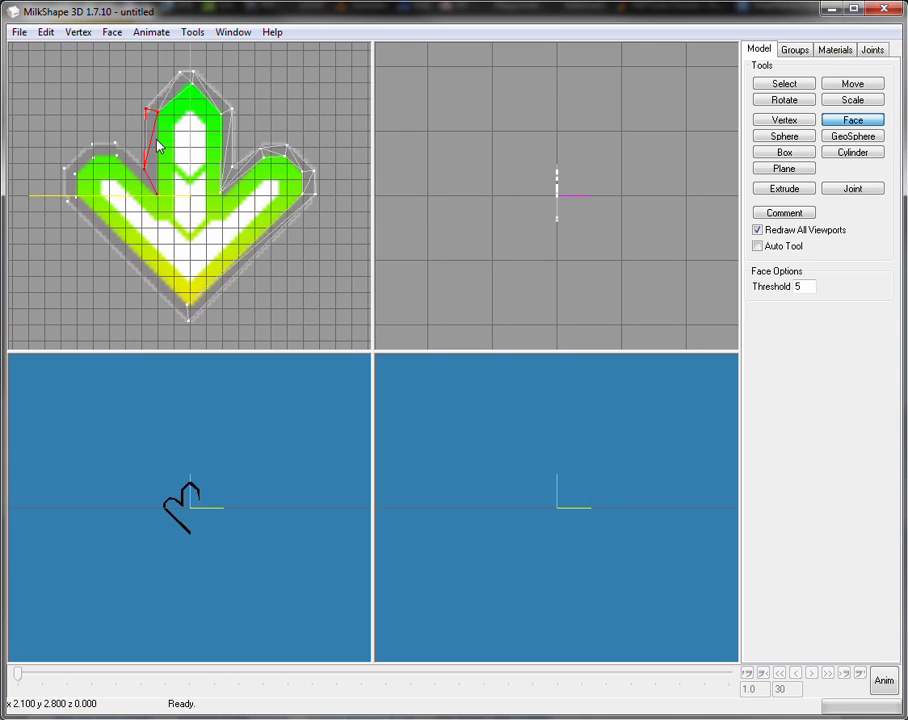
pyautogui.click(158, 112)
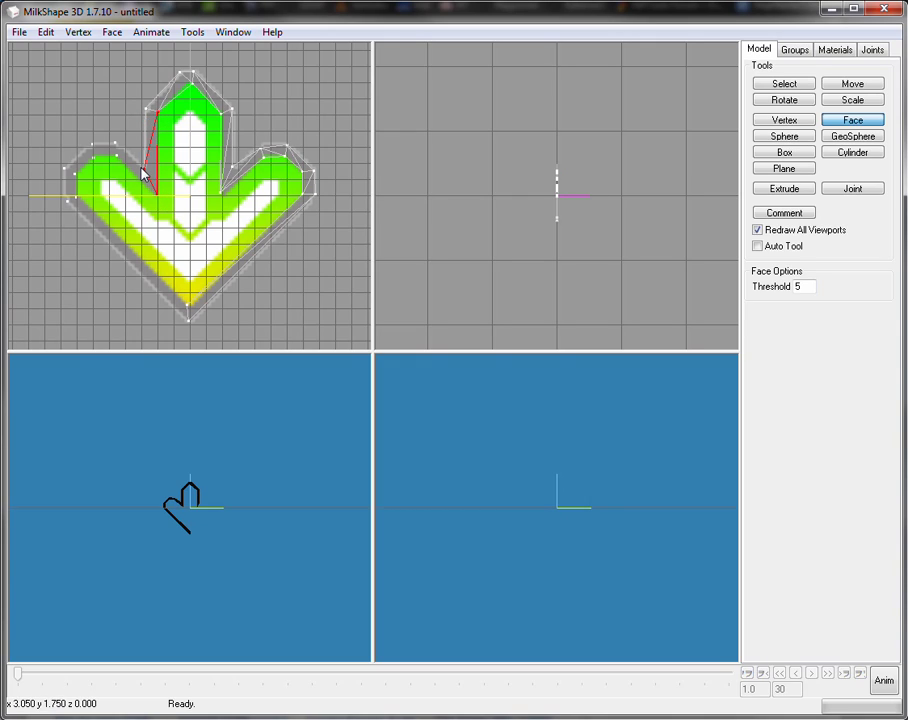
# Build the border faces from the left notch over the top of the arrow's left arm
pyautogui.click(114, 146)
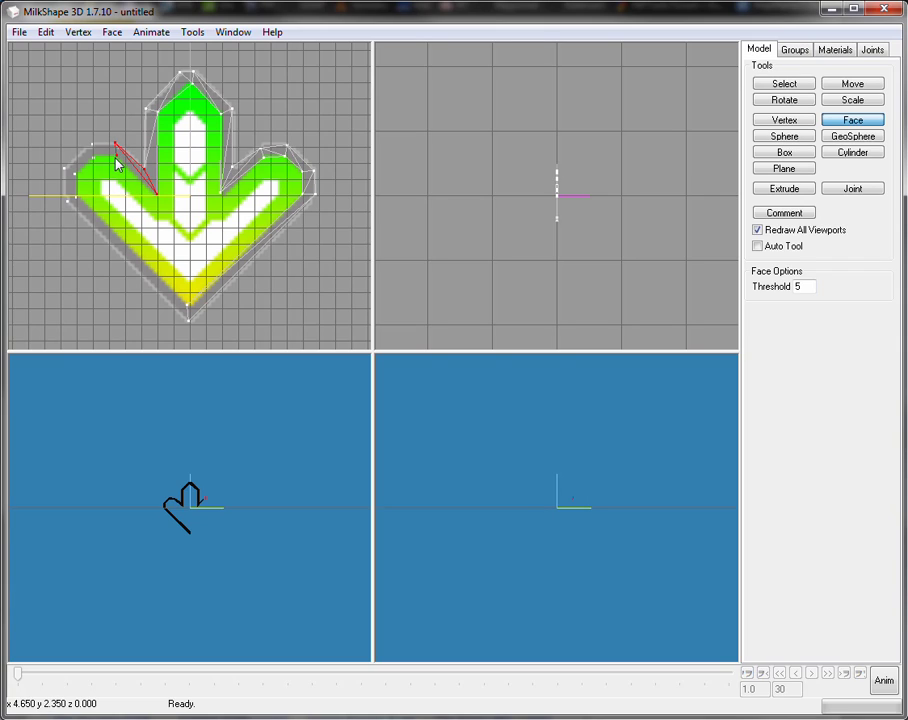
pyautogui.click(155, 193)
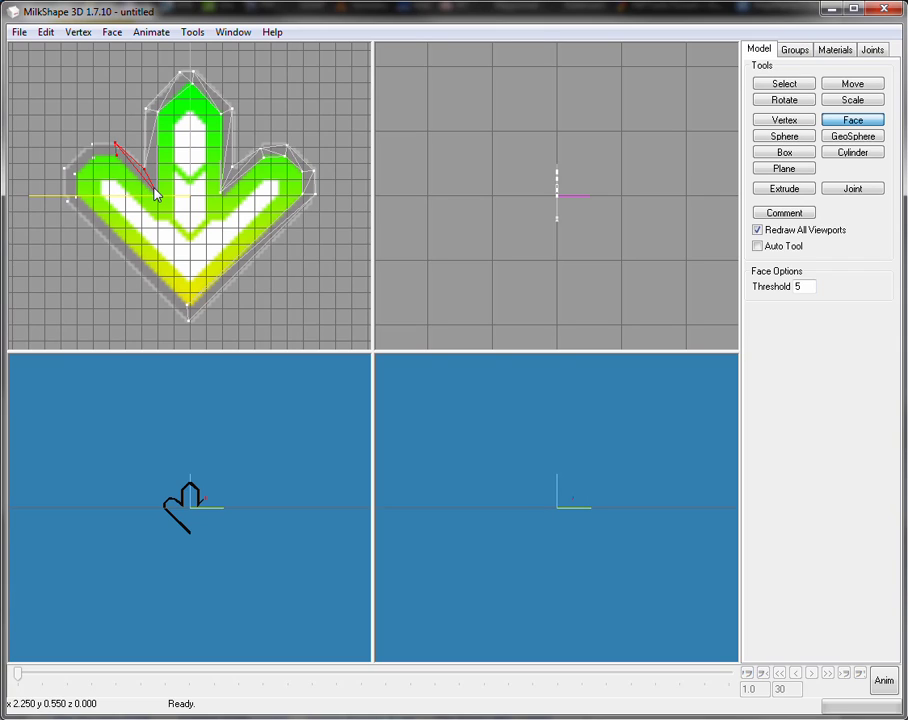
pyautogui.click(94, 147)
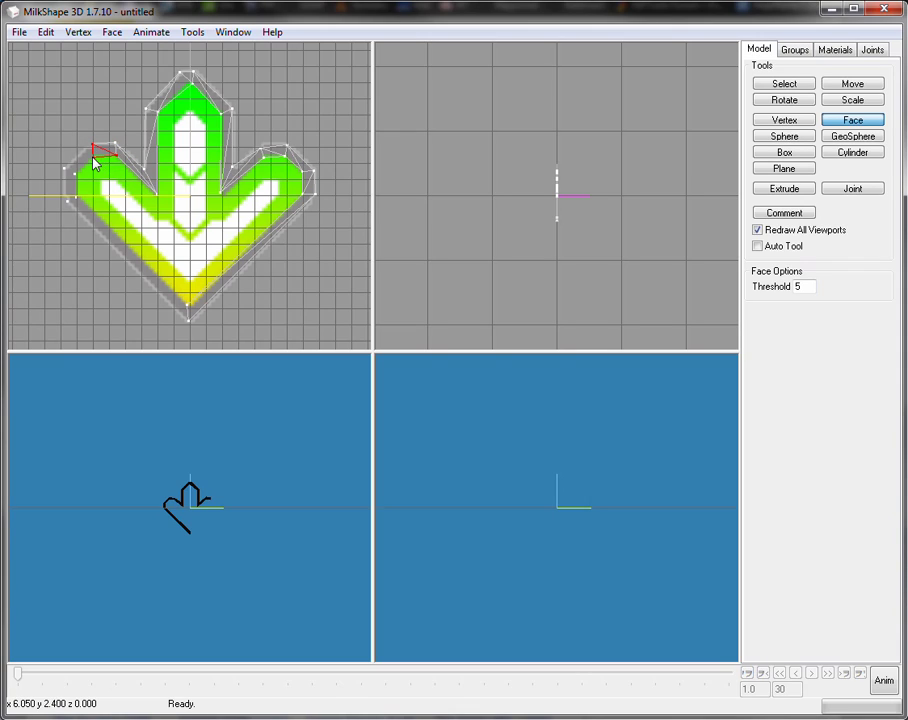
pyautogui.click(64, 168)
pyautogui.click(75, 173)
pyautogui.click(92, 147)
pyautogui.click(65, 168)
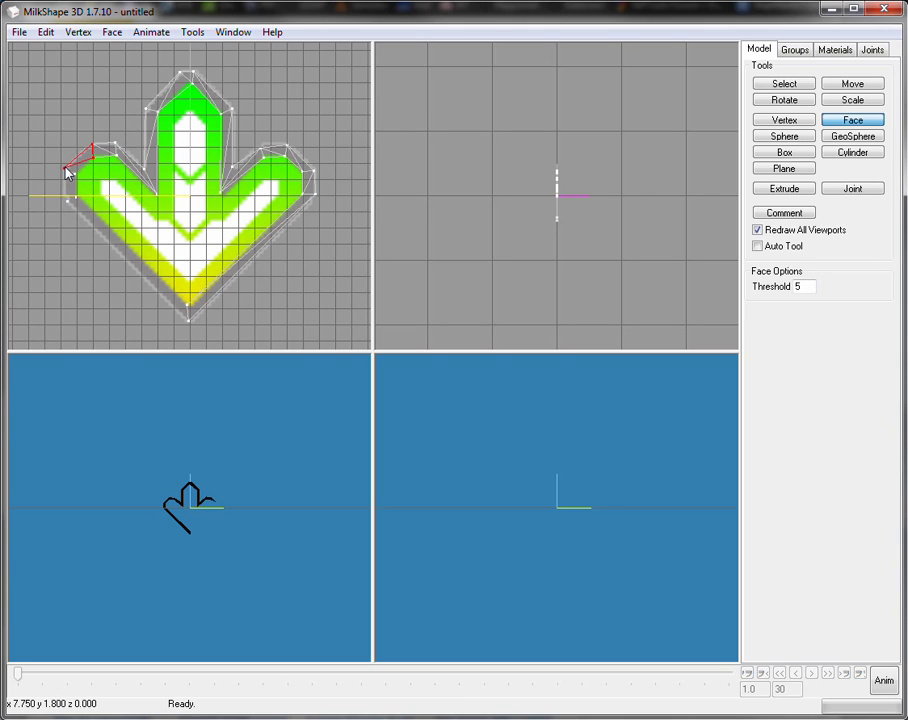
pyautogui.click(94, 159)
# Close the border with faces around the left arm's outer end and along the arrow's lower-left edge
pyautogui.click(73, 173)
pyautogui.click(63, 168)
pyautogui.click(66, 201)
pyautogui.click(66, 201)
pyautogui.click(78, 197)
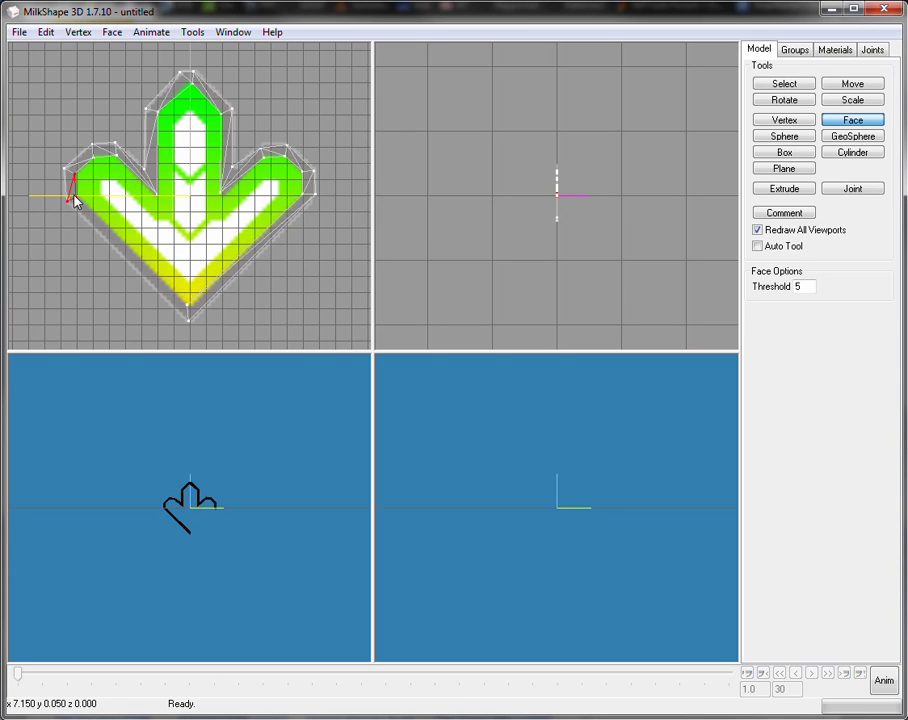
pyautogui.click(188, 317)
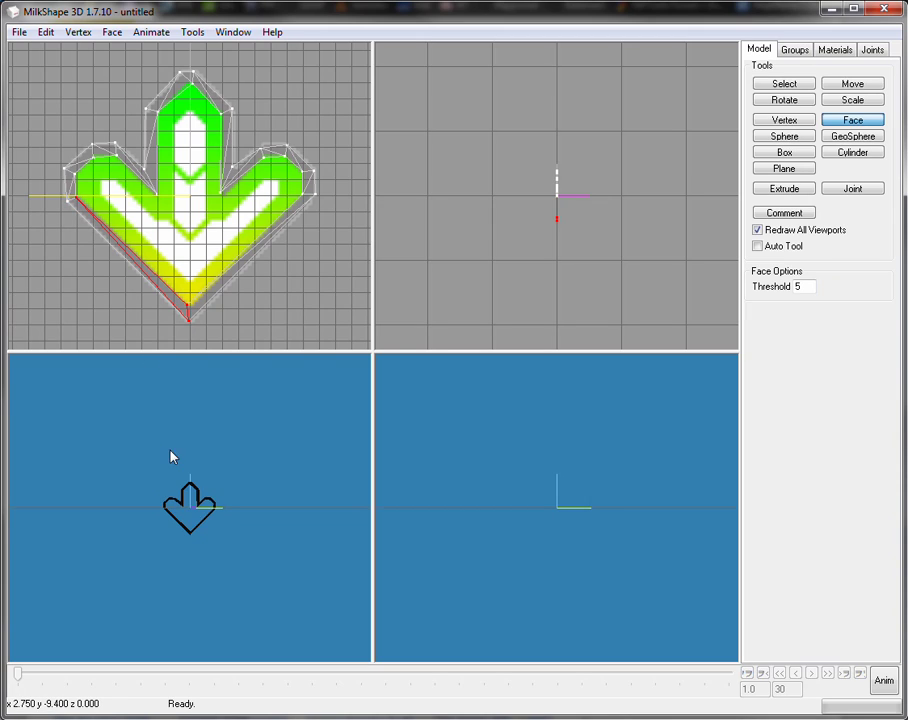
# Select all vertices of the arrow border's inner outline, from the shaft and both arms down to the bottom tip
pyautogui.moveTo(170, 456); pyautogui.dragTo(324, 468)
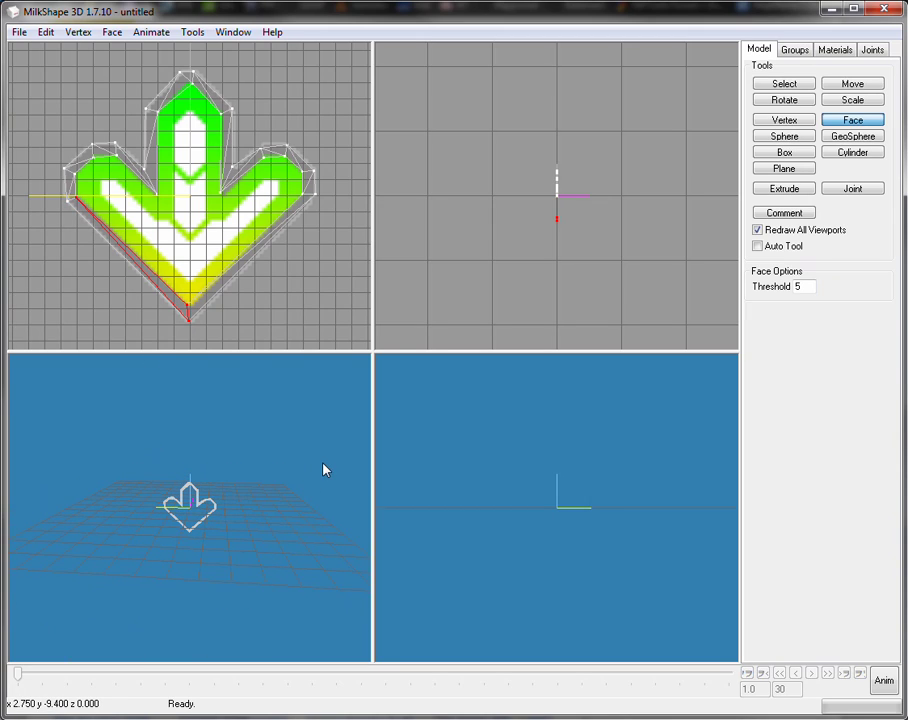
pyautogui.click(780, 88)
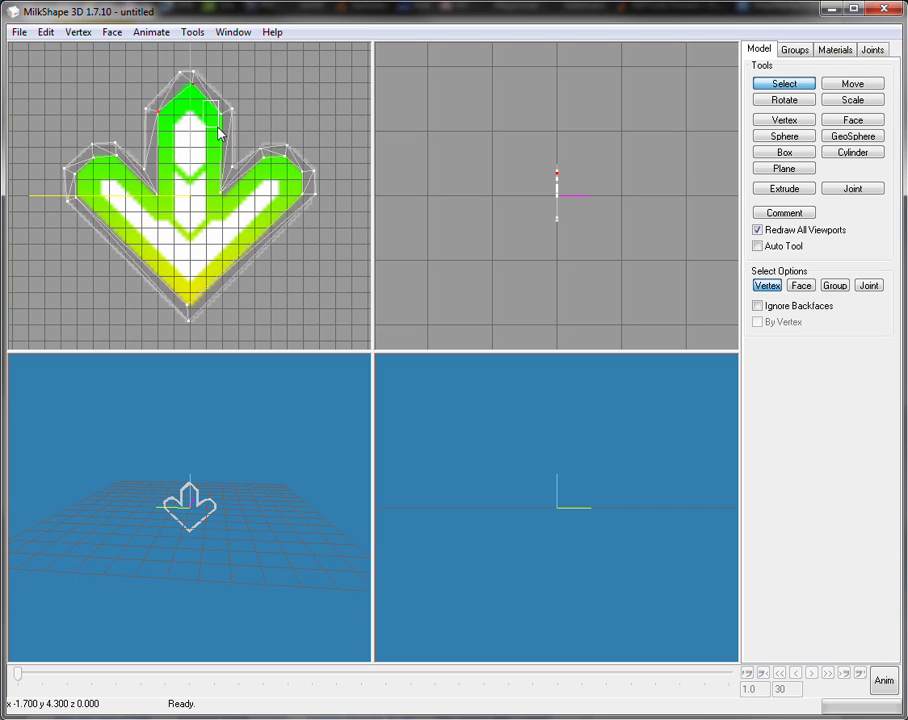
pyautogui.keyDown('shift'); pyautogui.moveTo(212, 109); pyautogui.dragTo(223, 124); pyautogui.keyUp('shift')
pyautogui.keyDown('shift'); pyautogui.moveTo(214, 184); pyautogui.dragTo(225, 200); pyautogui.keyUp('shift')
pyautogui.keyDown('shift'); pyautogui.moveTo(257, 154); pyautogui.dragTo(304, 198); pyautogui.keyUp('shift')
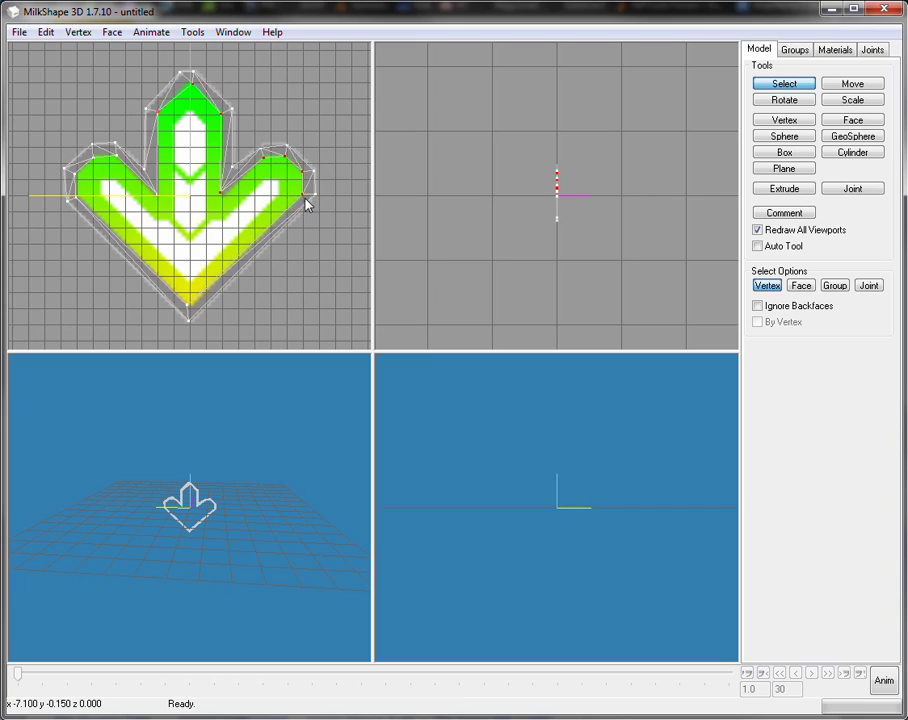
pyautogui.keyDown('shift'); pyautogui.moveTo(165, 276); pyautogui.dragTo(192, 309); pyautogui.keyUp('shift')
pyautogui.keyDown('shift'); pyautogui.moveTo(121, 256); pyautogui.dragTo(174, 205); pyautogui.keyUp('shift')
# Move the selected inner vertices about 2 units along negative Z to give the border depth, and check the shape from several angles
pyautogui.click(855, 85)
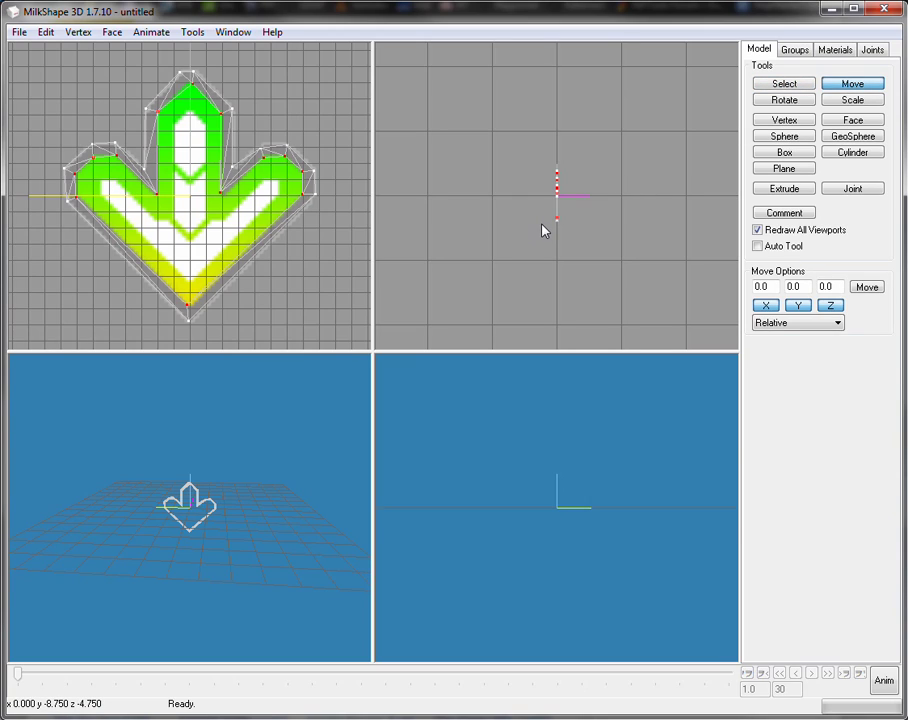
pyautogui.scroll(5, 541, 229)
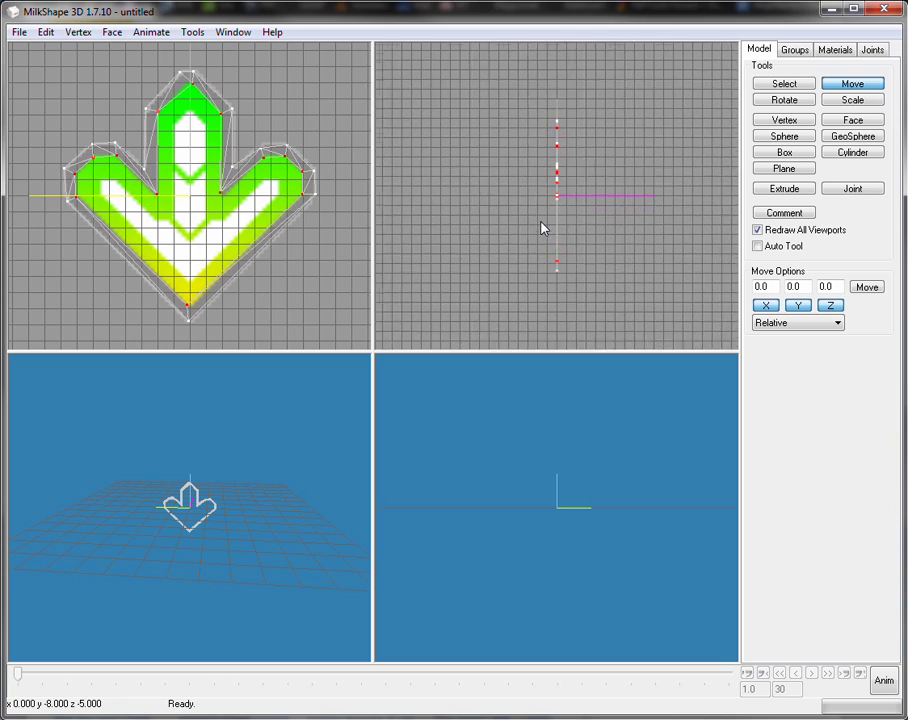
pyautogui.moveTo(541, 229); pyautogui.dragTo(518, 229)
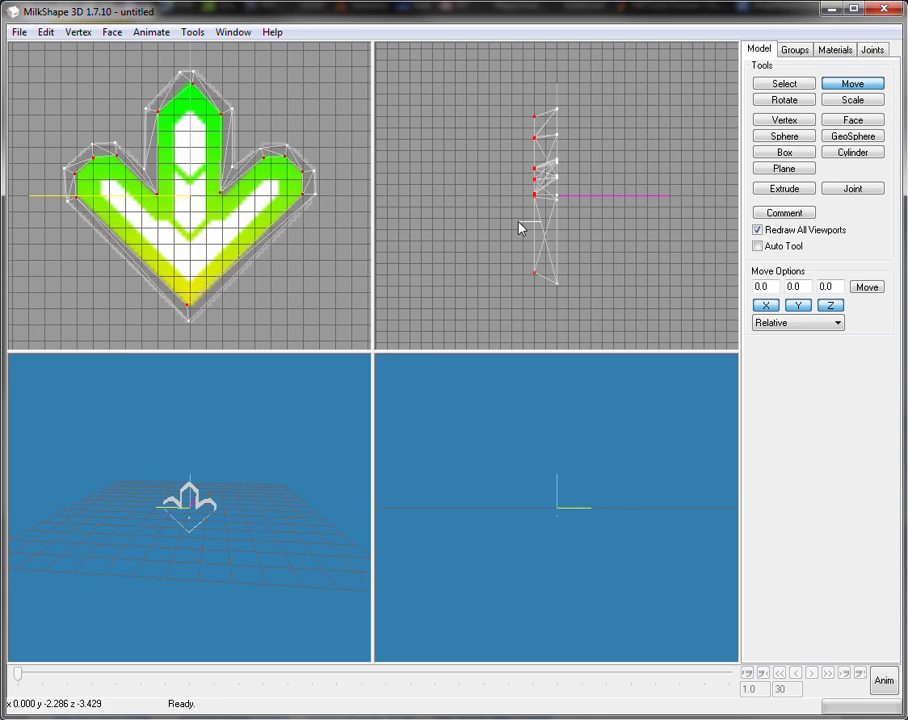
pyautogui.moveTo(518, 228); pyautogui.dragTo(517, 222)
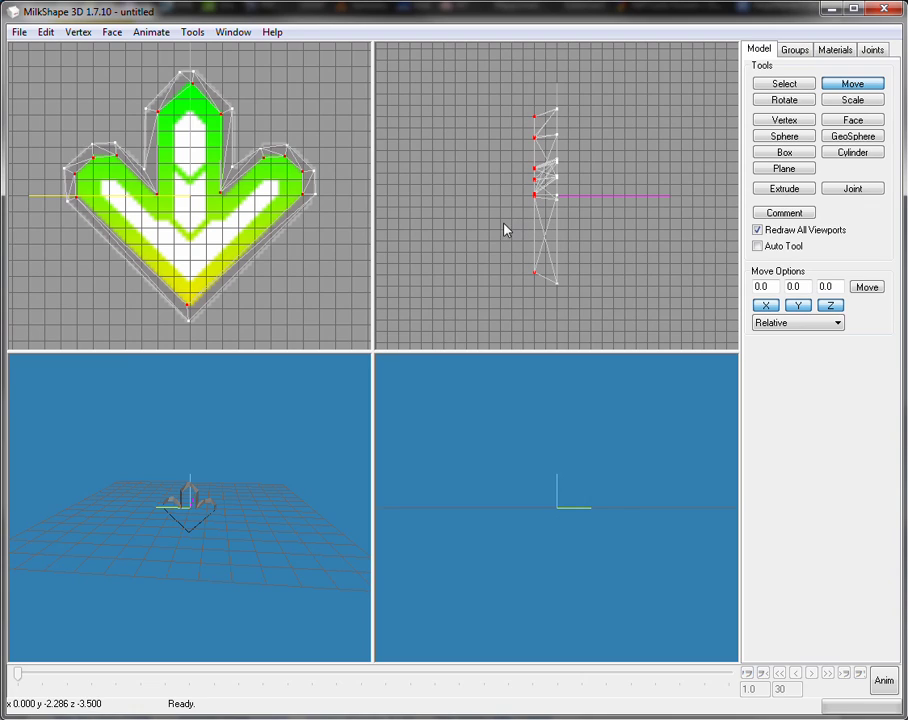
pyautogui.moveTo(203, 507); pyautogui.dragTo(185, 518)
pyautogui.moveTo(648, 514); pyautogui.dragTo(483, 524)
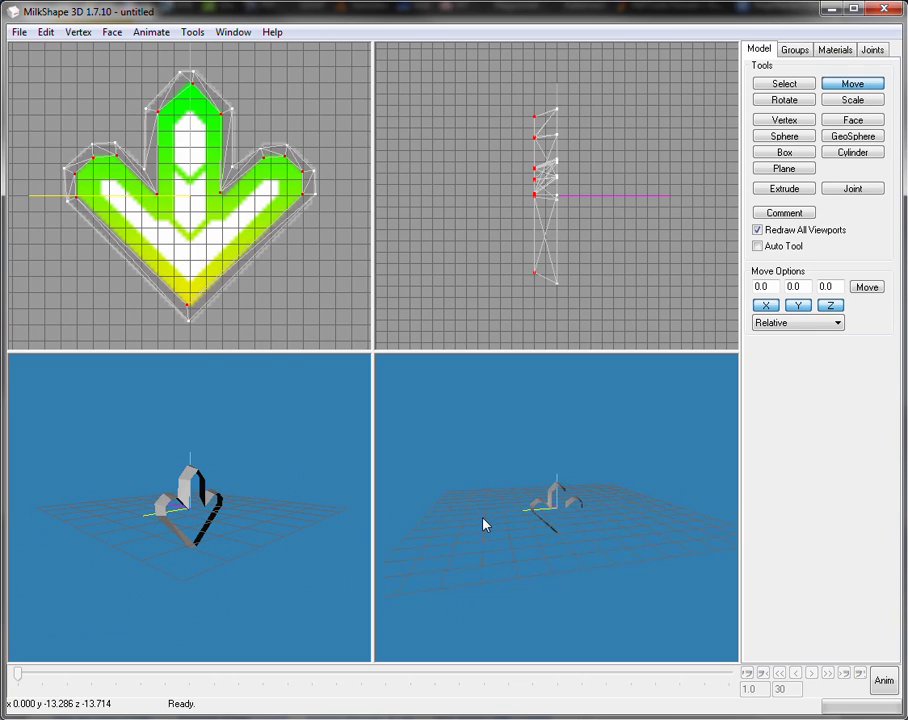
pyautogui.moveTo(561, 527); pyautogui.dragTo(539, 506)
pyautogui.moveTo(161, 536); pyautogui.dragTo(150, 585)
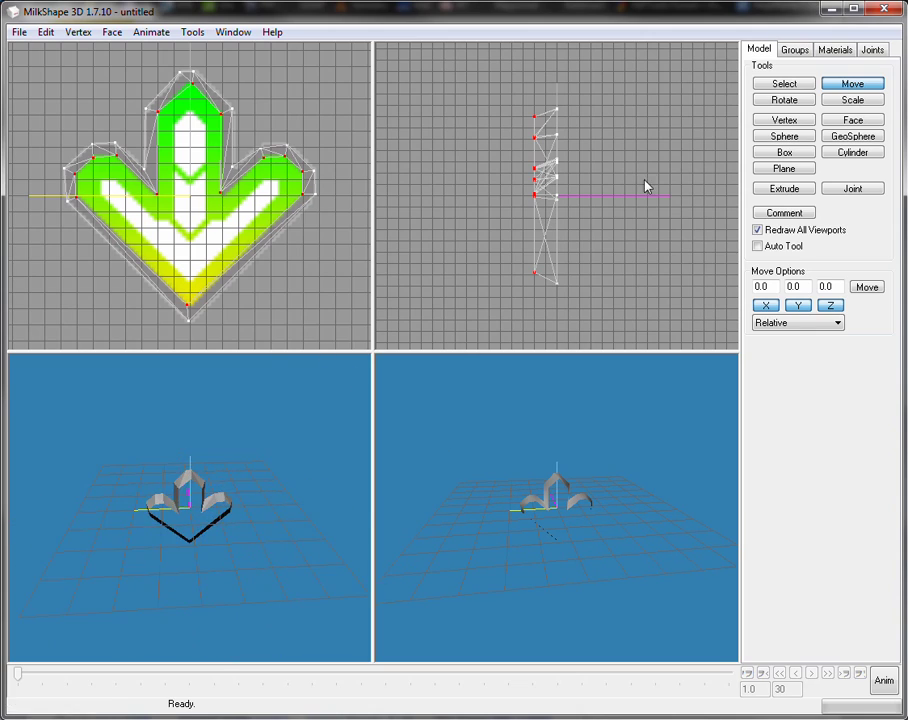
pyautogui.click(785, 120)
pyautogui.click(187, 318)
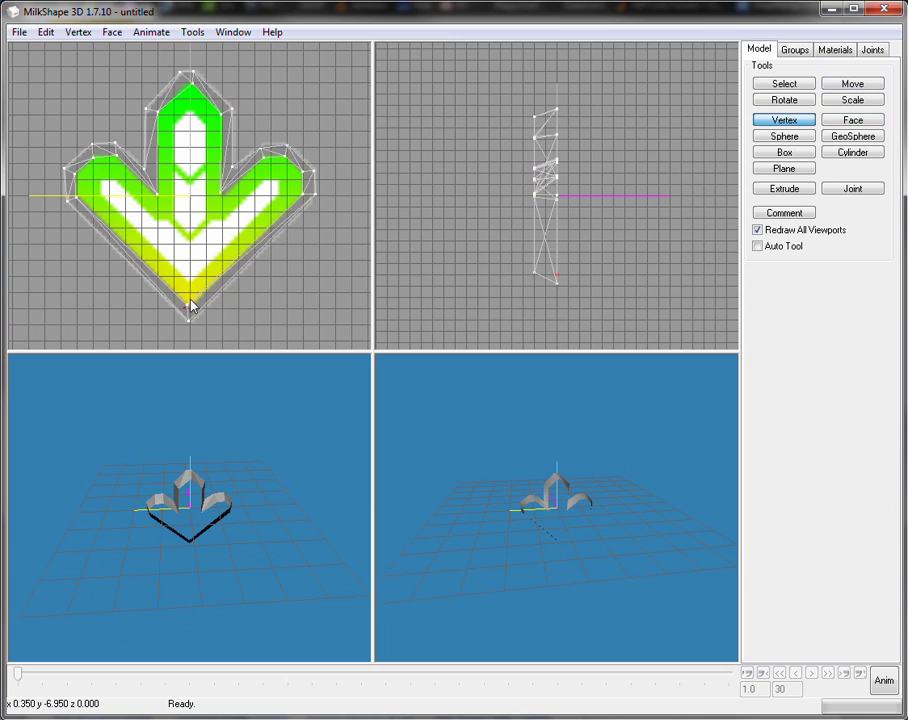
pyautogui.click(303, 185)
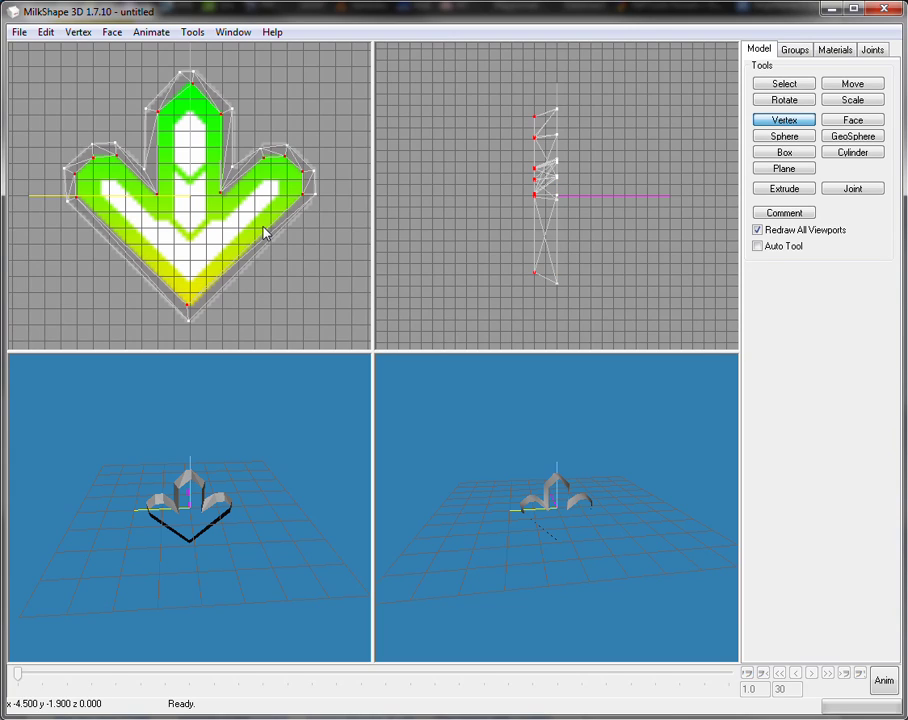
# Build the first front face between the inner bottom tip and the outer end of the arrow's right arm
pyautogui.click(833, 124)
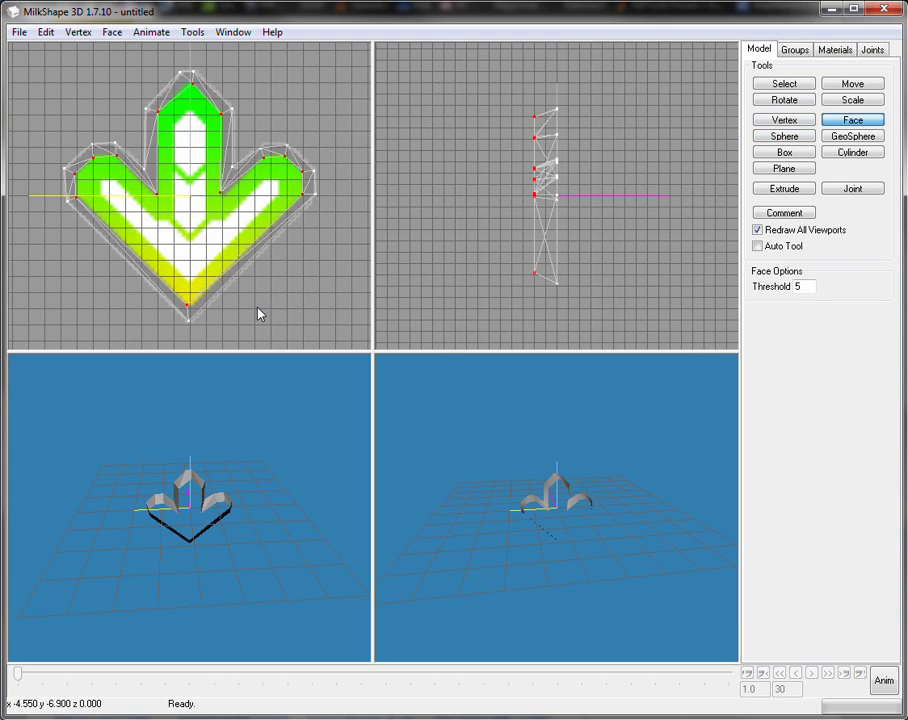
pyautogui.click(300, 178)
pyautogui.moveTo(533, 487); pyautogui.dragTo(485, 473)
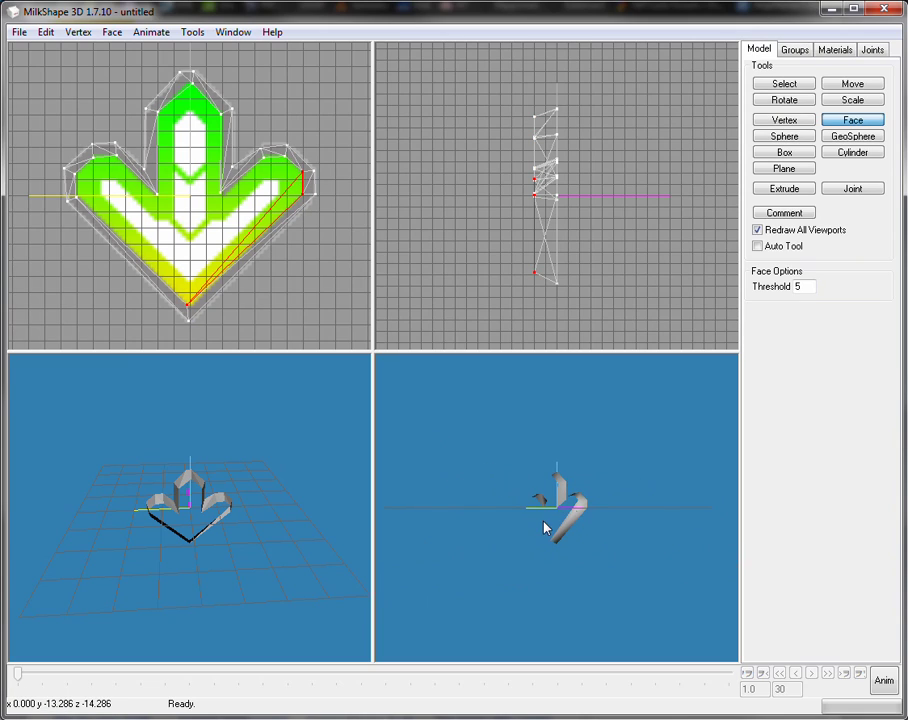
pyautogui.moveTo(183, 563); pyautogui.dragTo(162, 532)
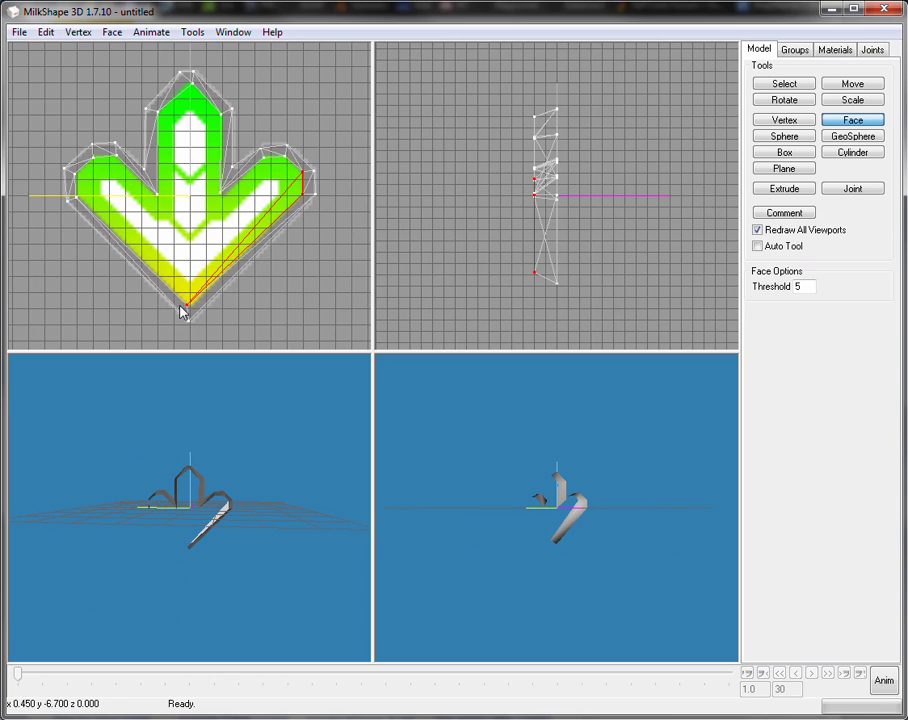
pyautogui.click(284, 157)
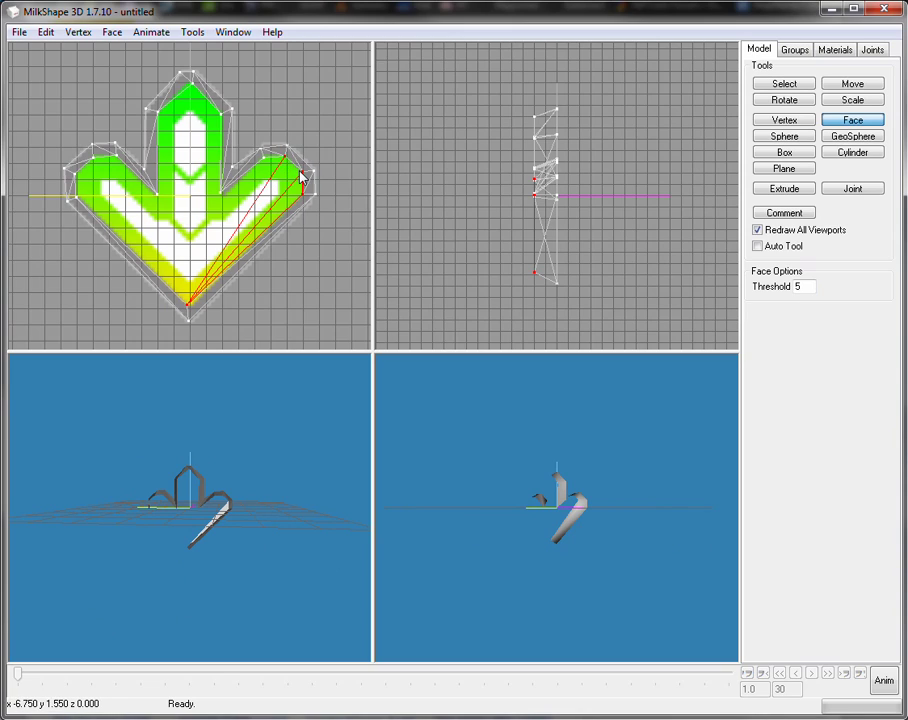
pyautogui.moveTo(588, 496); pyautogui.dragTo(653, 493)
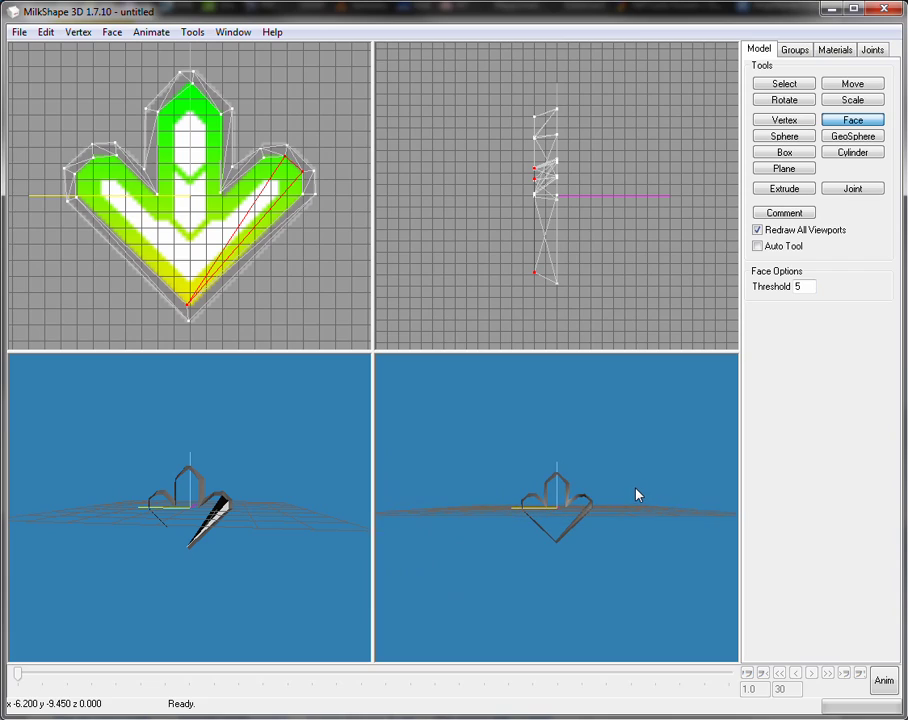
pyautogui.hotkey('ctrl', 'z')
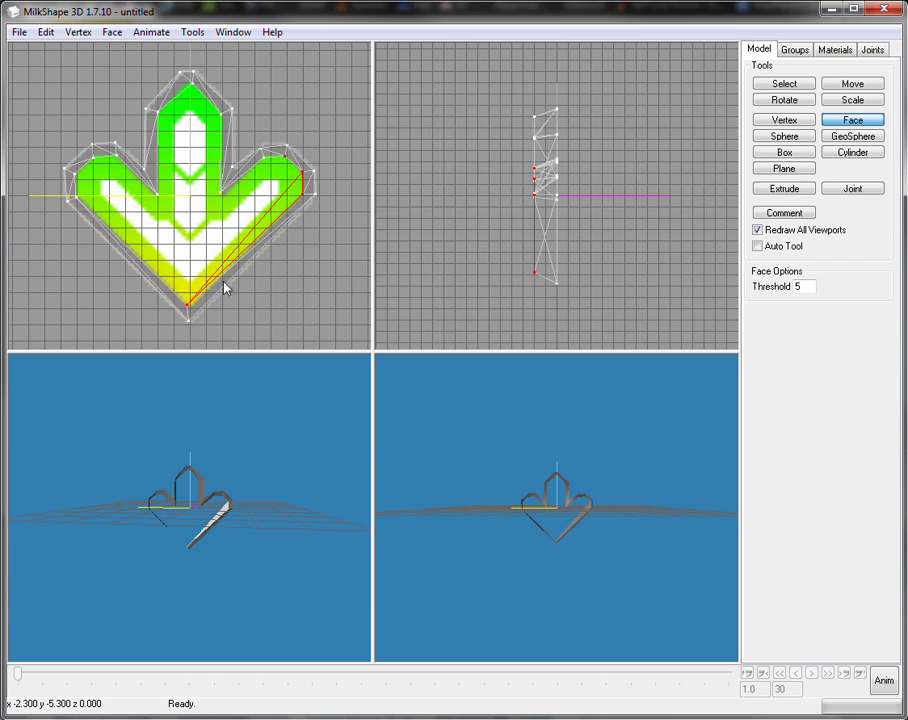
# Fill the rest of the right arm with front faces fanning from the bottom tip, over the arm's top to the right notch
pyautogui.click(285, 162)
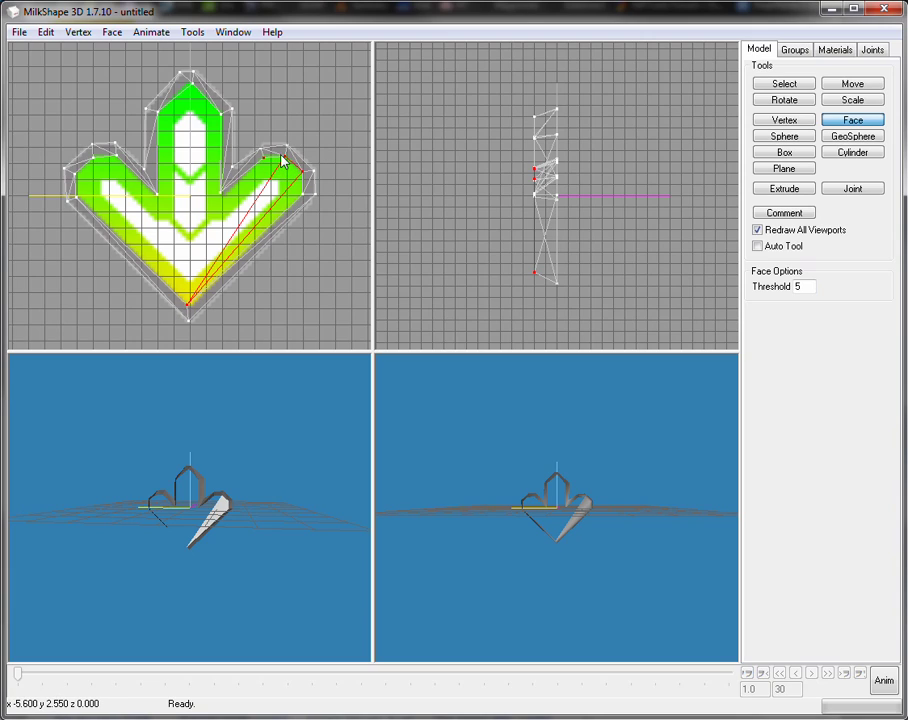
pyautogui.click(263, 160)
pyautogui.click(220, 192)
pyautogui.click(187, 303)
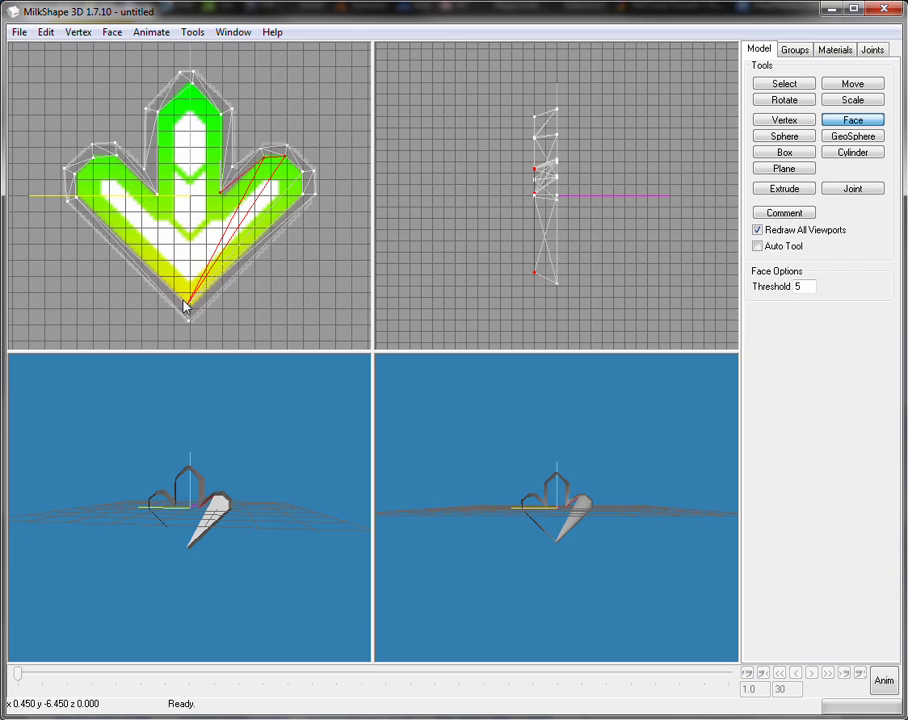
pyautogui.click(187, 304)
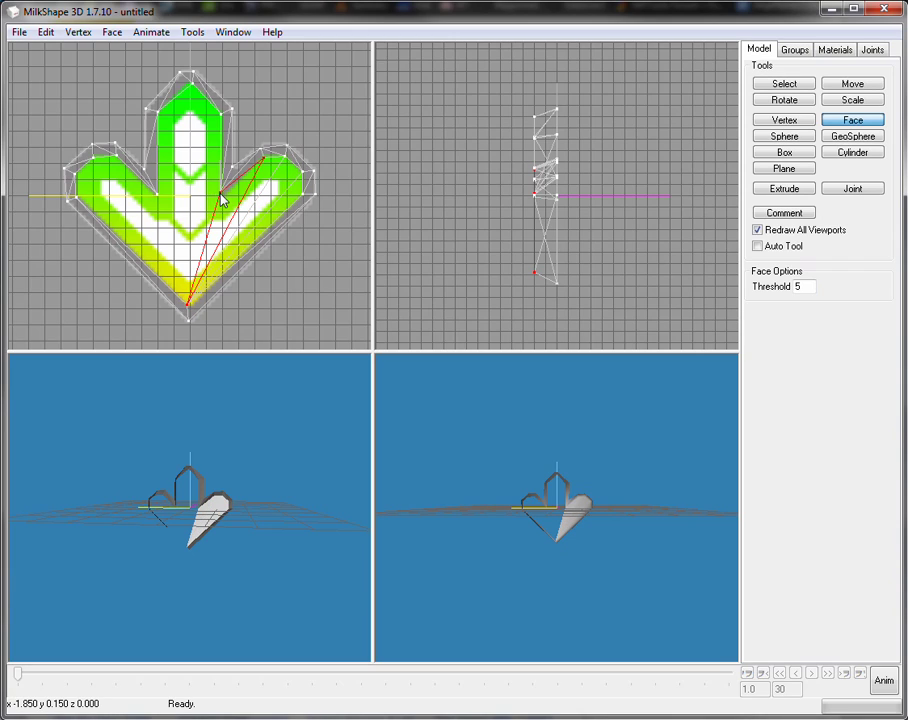
# Fill the shaft with front faces from the right notch over the peak to the left notch, all meeting at the bottom tip
pyautogui.click(222, 118)
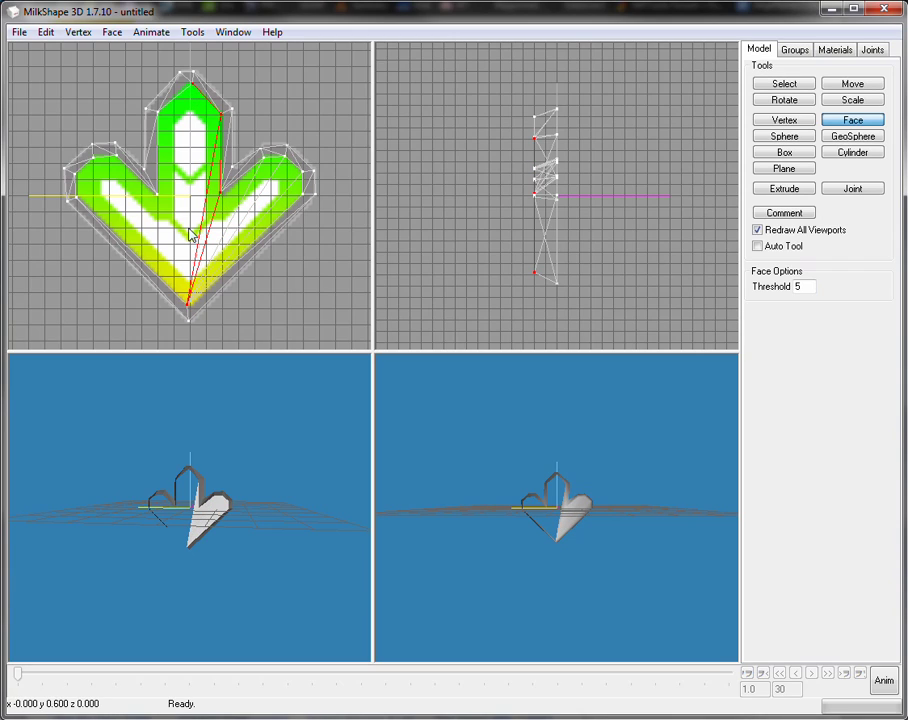
pyautogui.click(186, 307)
pyautogui.click(186, 307)
pyautogui.click(192, 83)
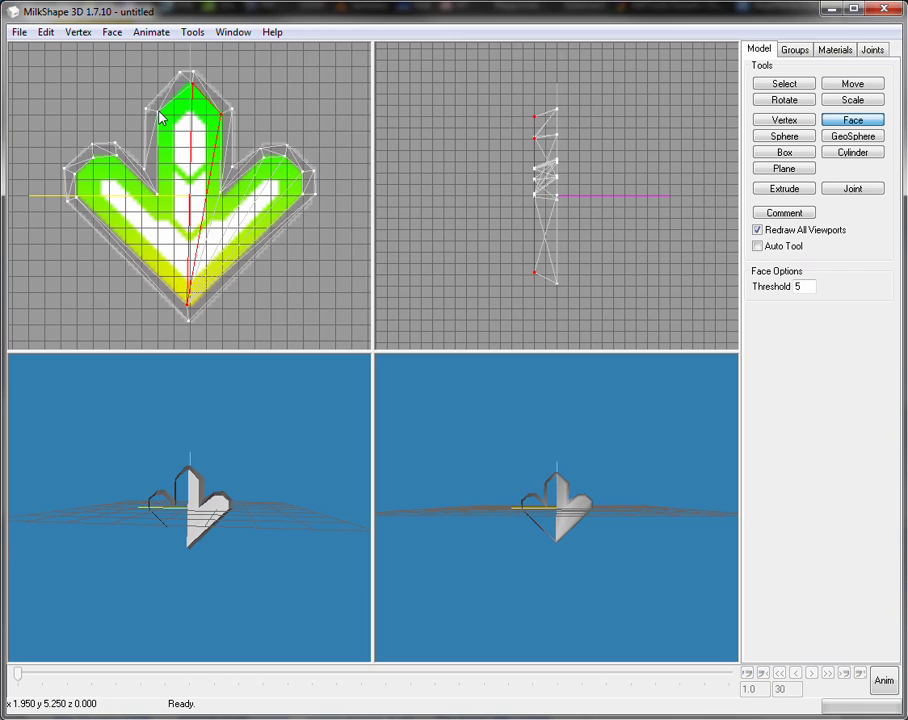
pyautogui.click(158, 110)
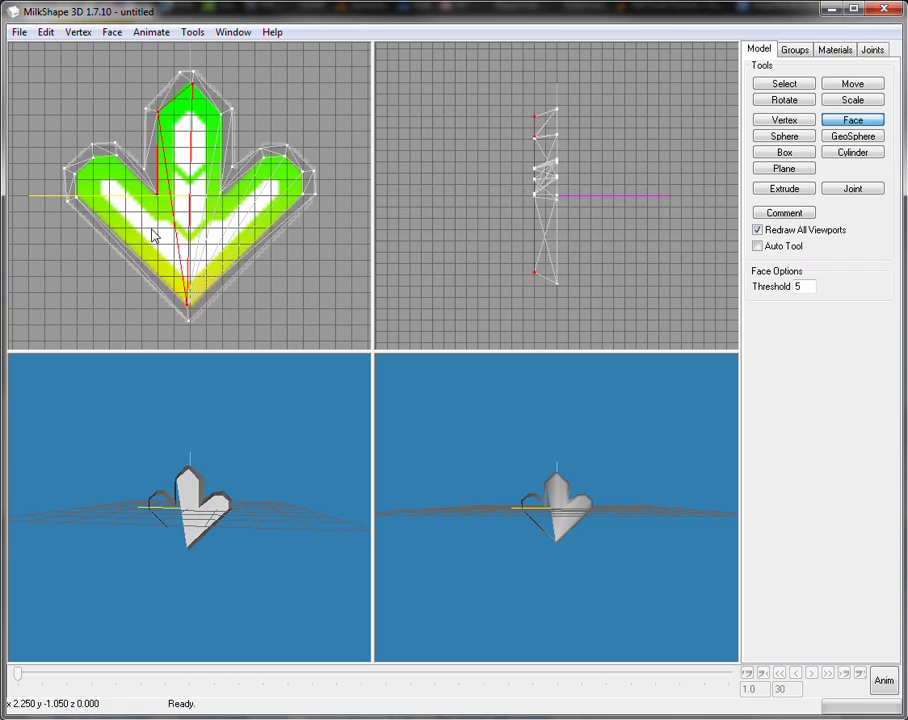
pyautogui.click(189, 308)
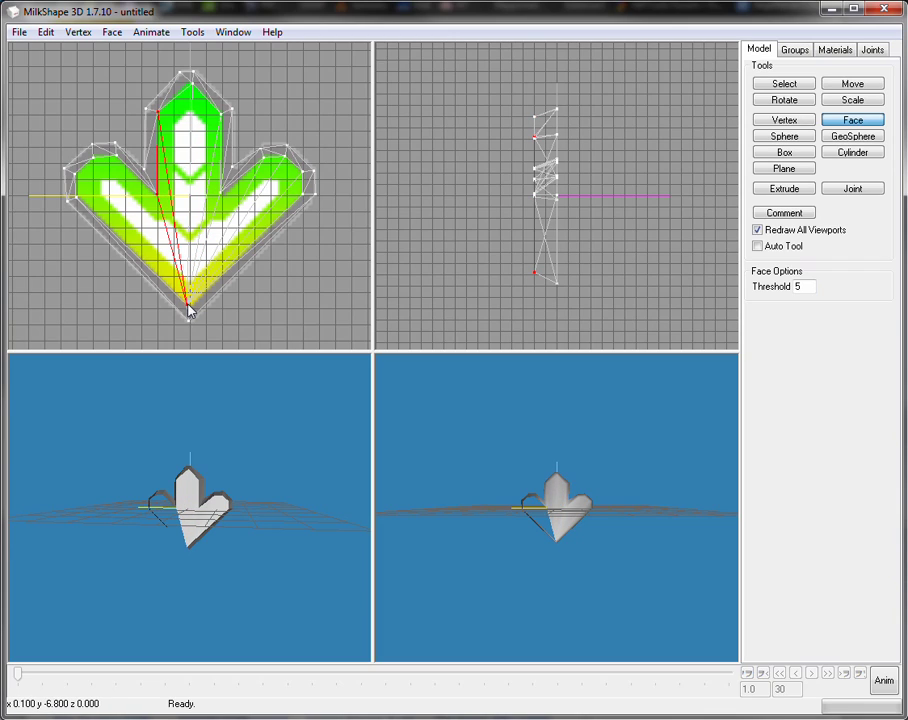
# Fill the left arm with front faces from the left notch around its outer end to the bottom tip, and show the model's groups
pyautogui.click(117, 156)
pyautogui.click(93, 158)
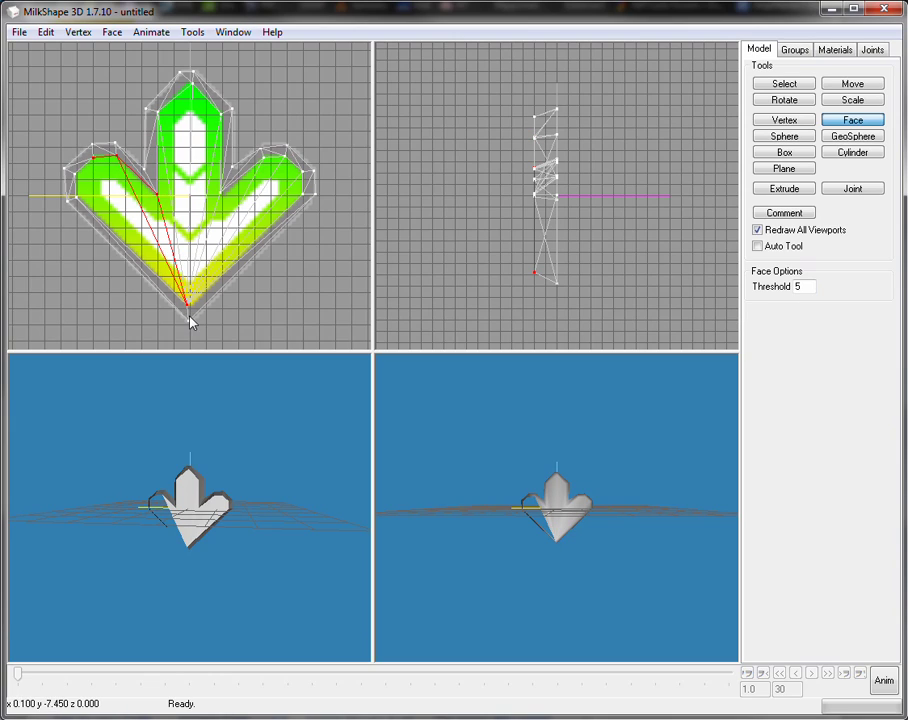
pyautogui.click(77, 175)
pyautogui.click(74, 197)
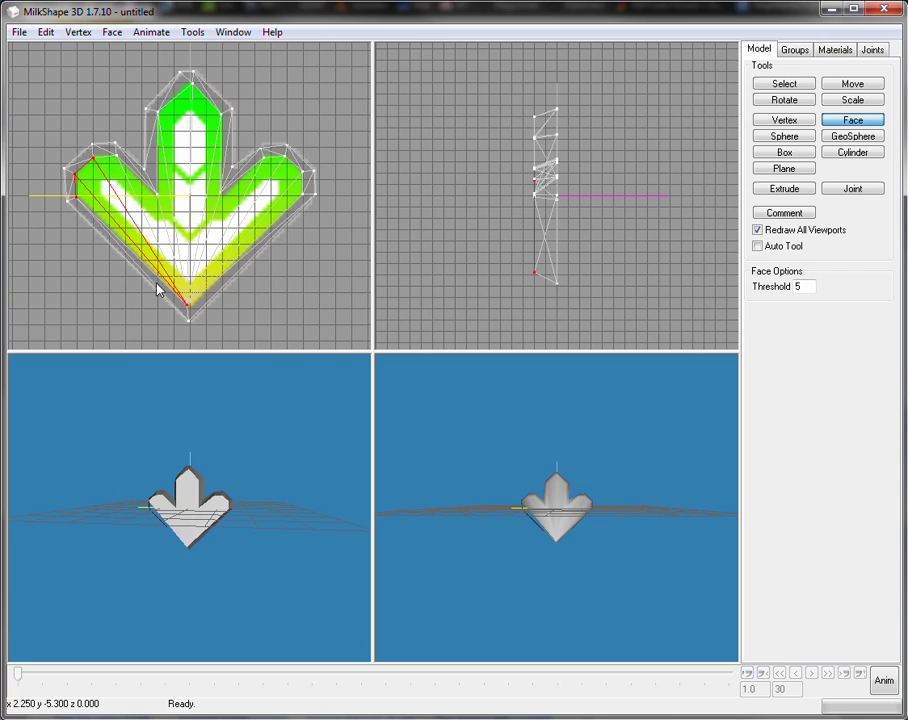
pyautogui.moveTo(160, 468); pyautogui.dragTo(310, 355)
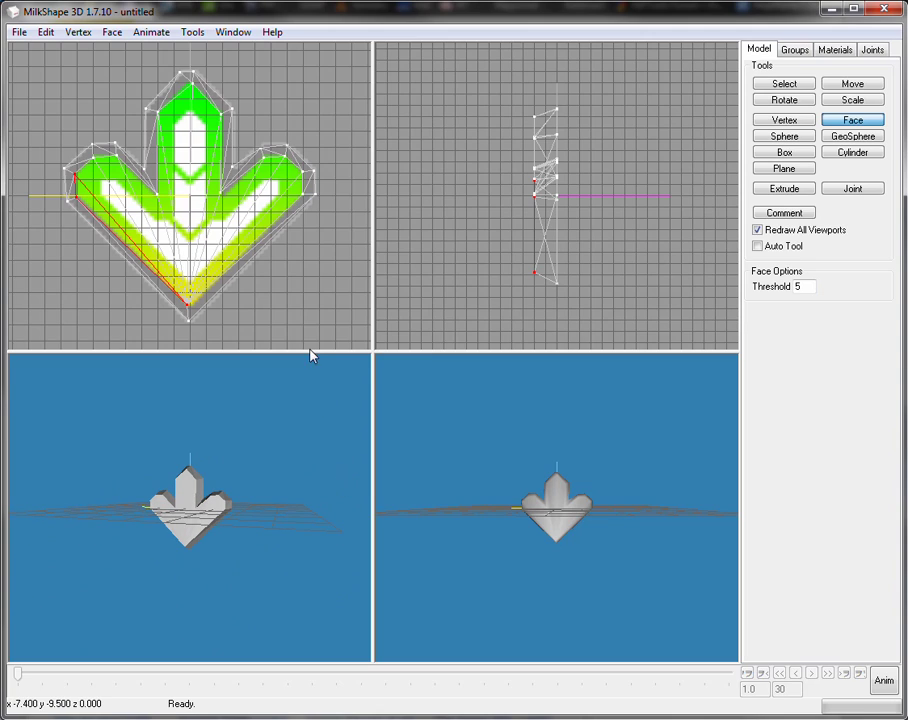
pyautogui.click(795, 50)
pyautogui.moveTo(582, 523); pyautogui.dragTo(548, 522)
pyautogui.moveTo(164, 534); pyautogui.dragTo(198, 535)
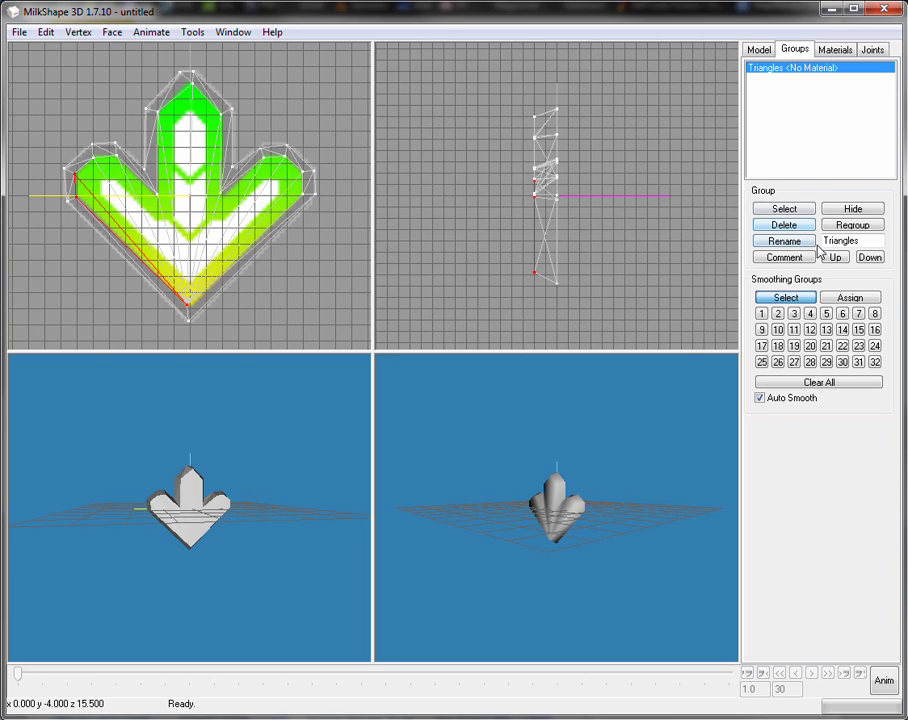
pyautogui.click(46, 32)
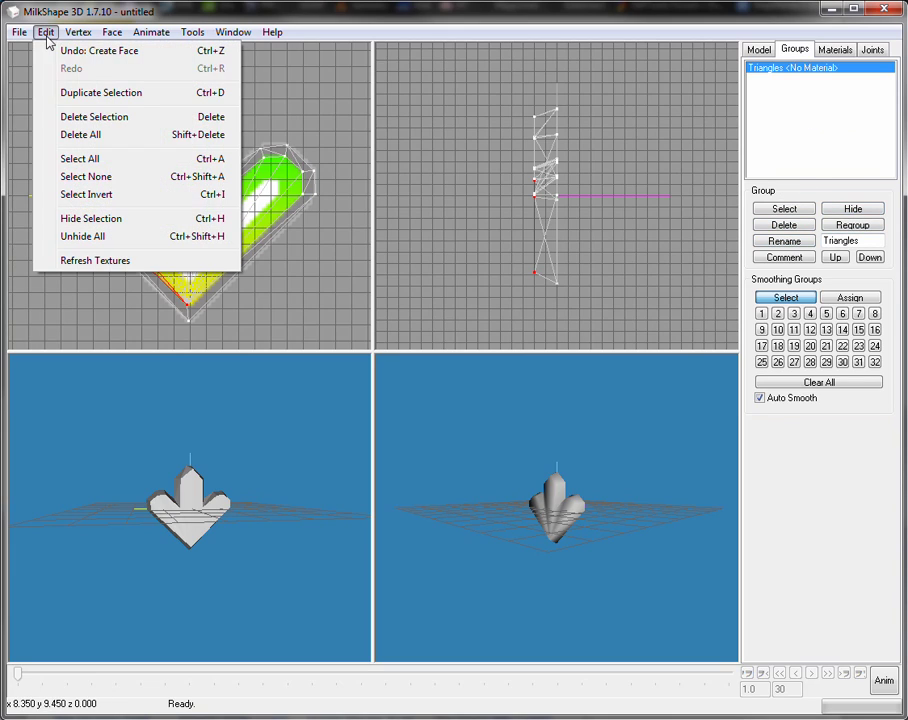
pyautogui.click(74, 94)
pyautogui.click(86, 34)
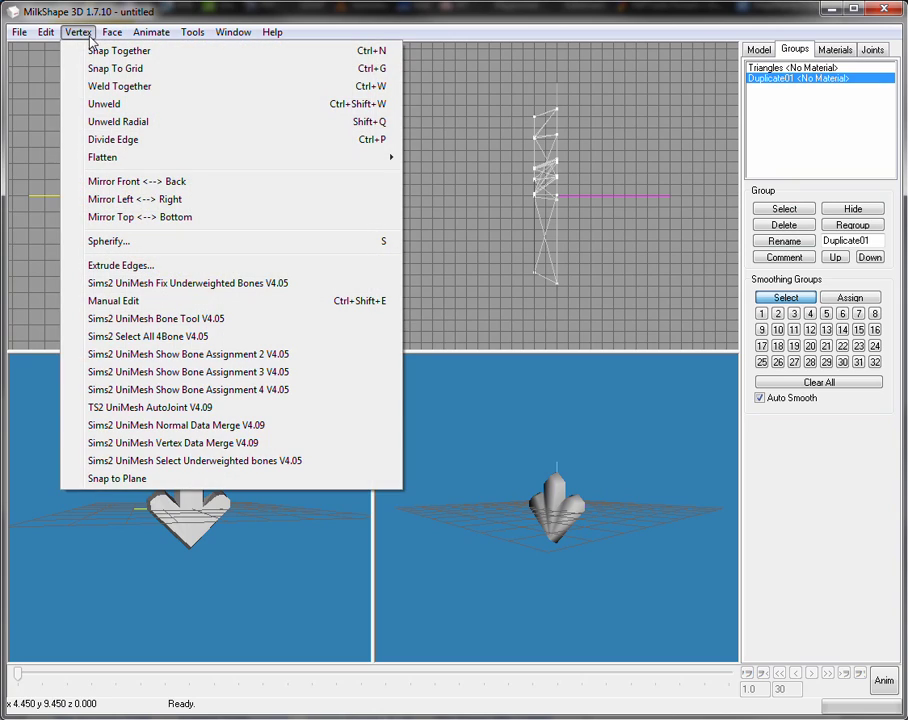
pyautogui.click(186, 181)
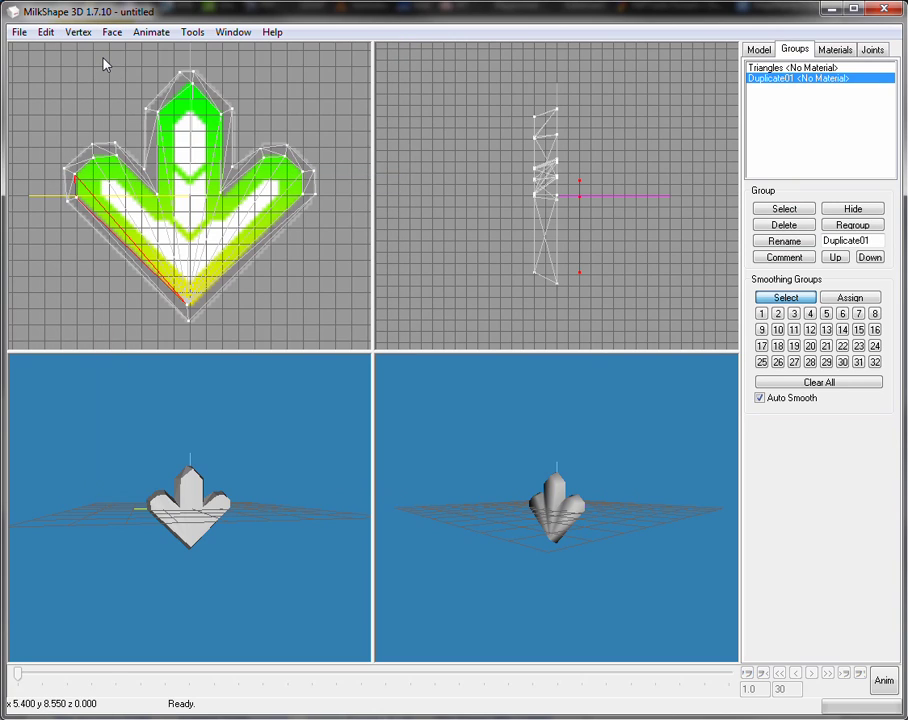
pyautogui.doubleClick(767, 83)
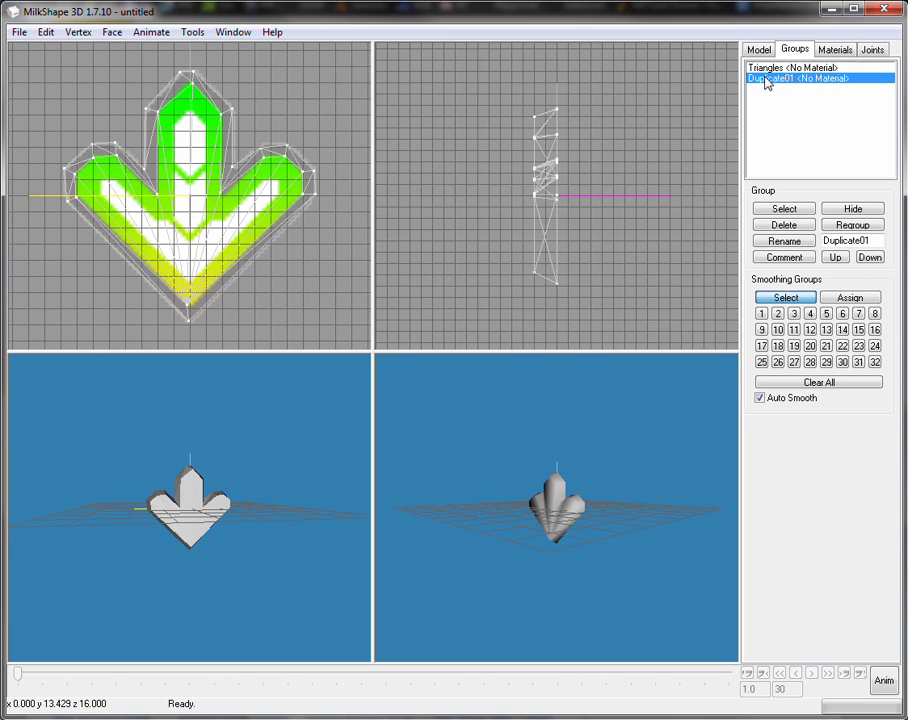
pyautogui.click(781, 226)
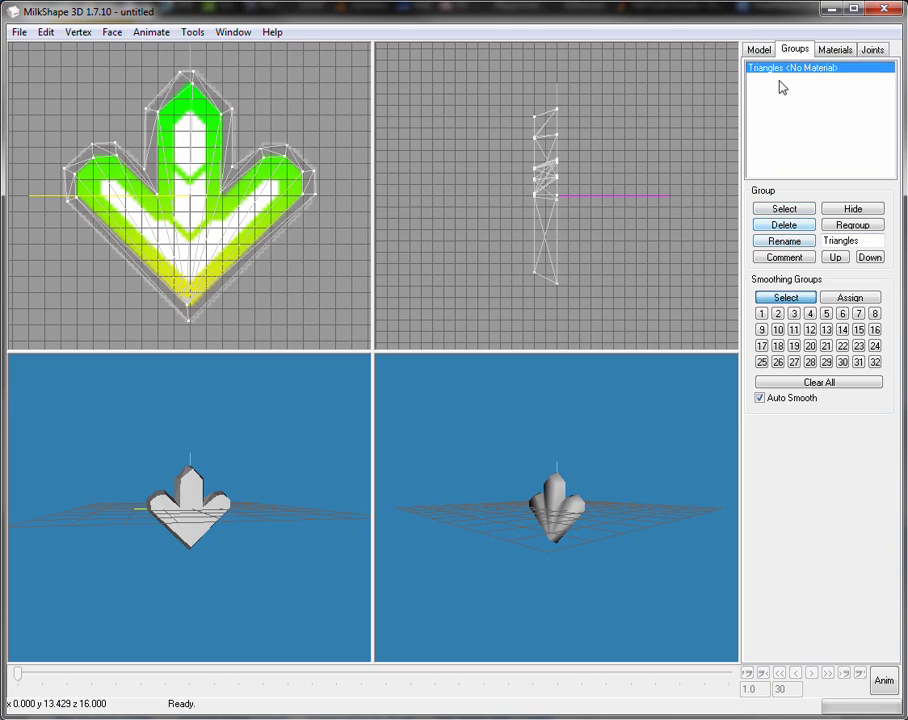
# Duplicate the whole Triangles group and mirror the duplicate front to back to form the arrow's rear half
pyautogui.doubleClick(775, 68)
pyautogui.click(47, 32)
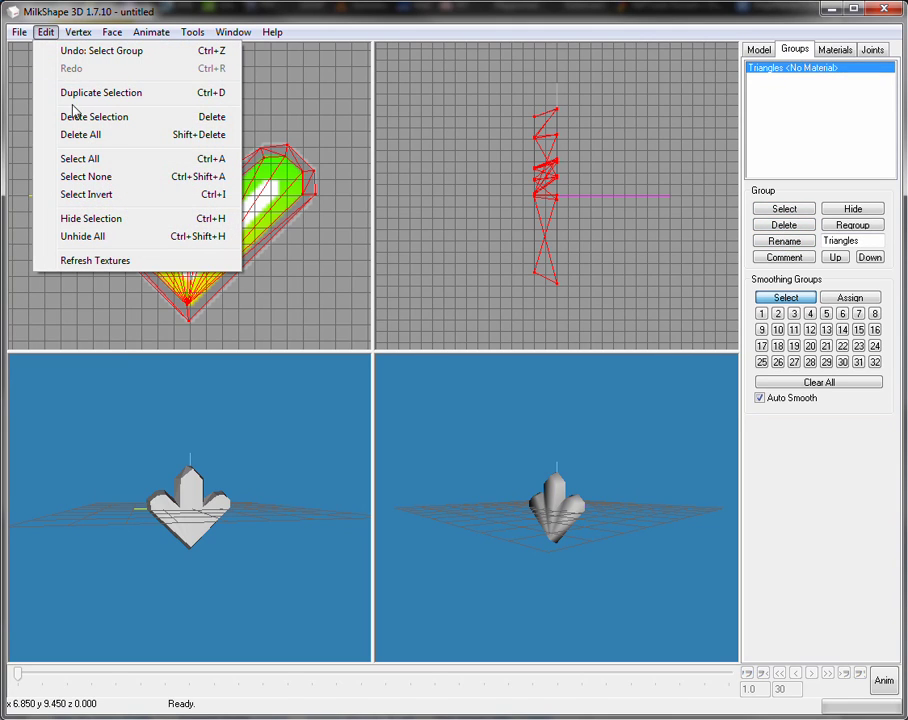
pyautogui.click(74, 95)
pyautogui.click(77, 32)
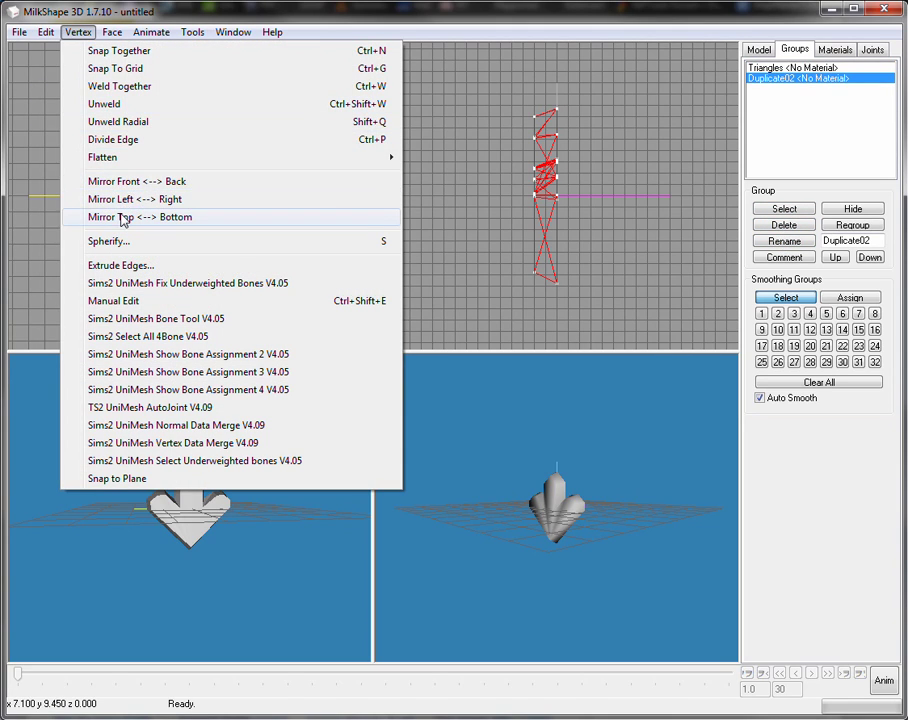
pyautogui.click(122, 181)
pyautogui.moveTo(545, 492); pyautogui.dragTo(793, 97)
# Regroup the original and duplicated halves into a single group and rename it arrow
pyautogui.click(830, 50)
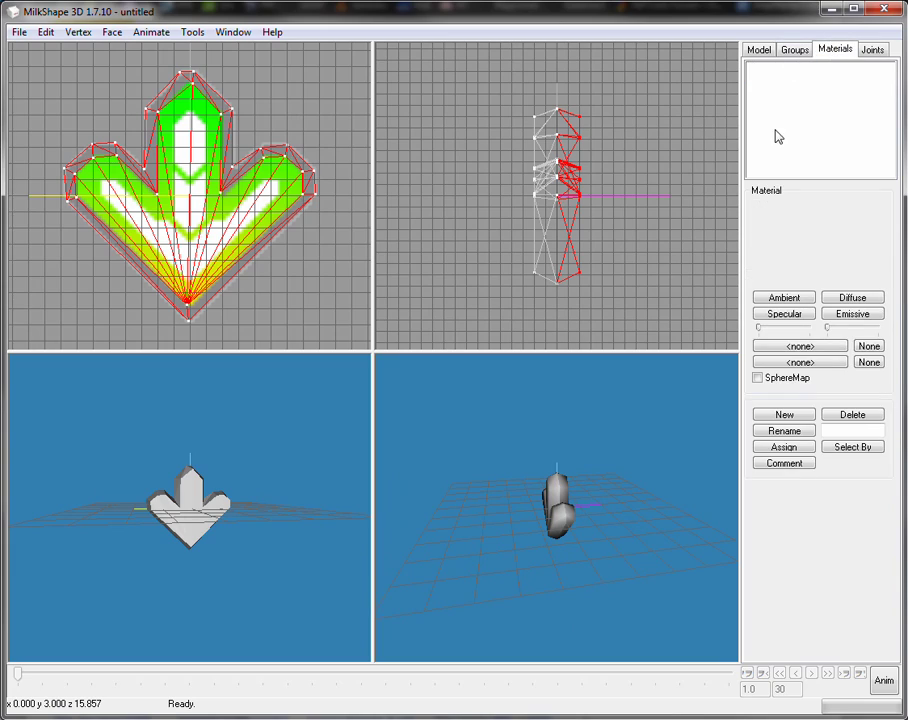
pyautogui.click(791, 53)
pyautogui.doubleClick(789, 69)
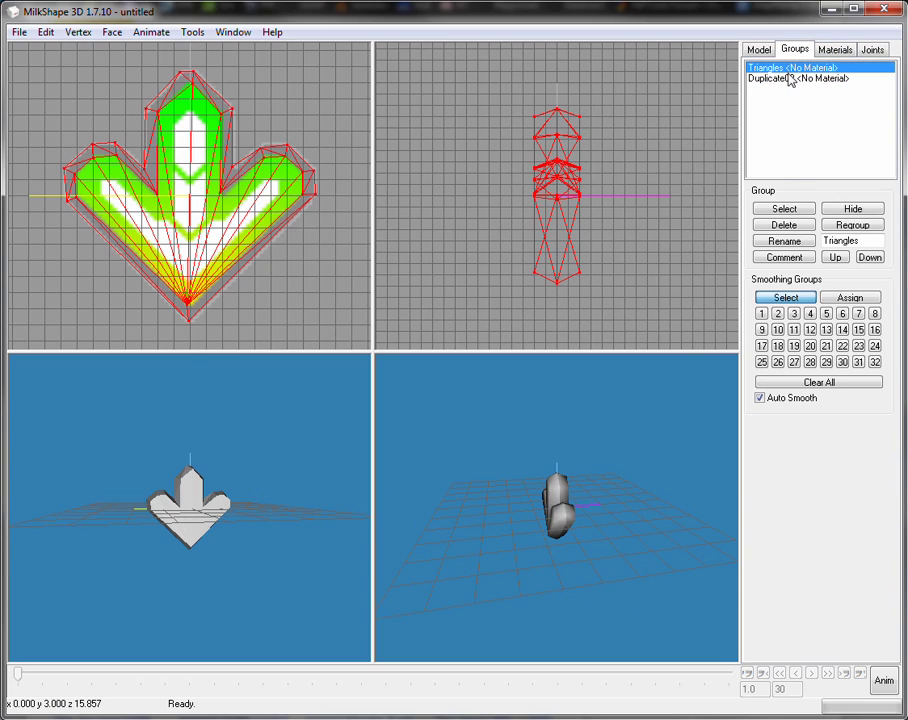
pyautogui.click(789, 76)
pyautogui.click(845, 226)
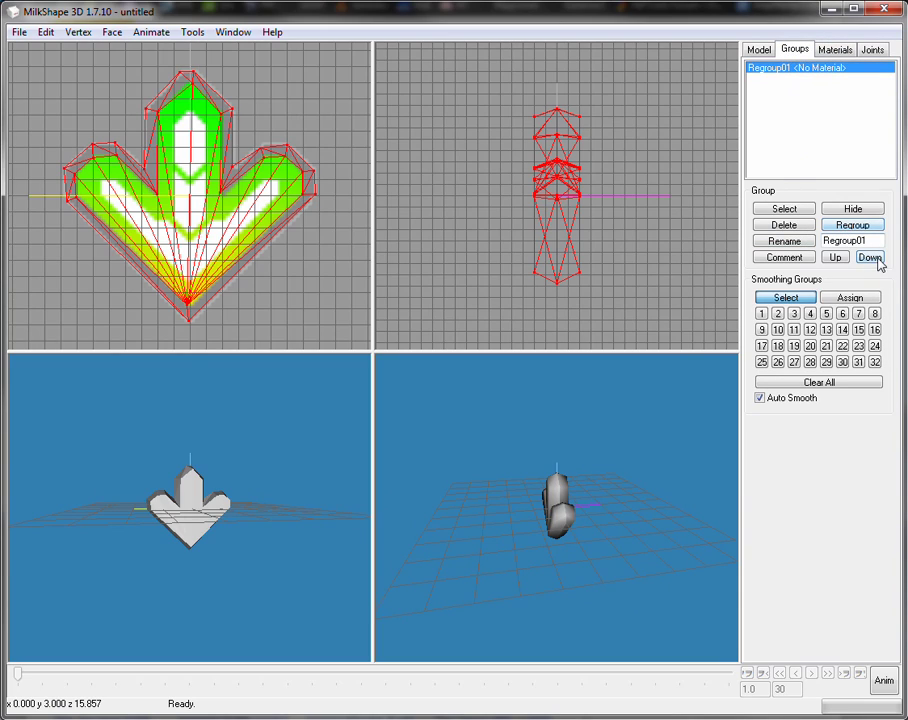
pyautogui.doubleClick(856, 240)
pyautogui.write('arrow')
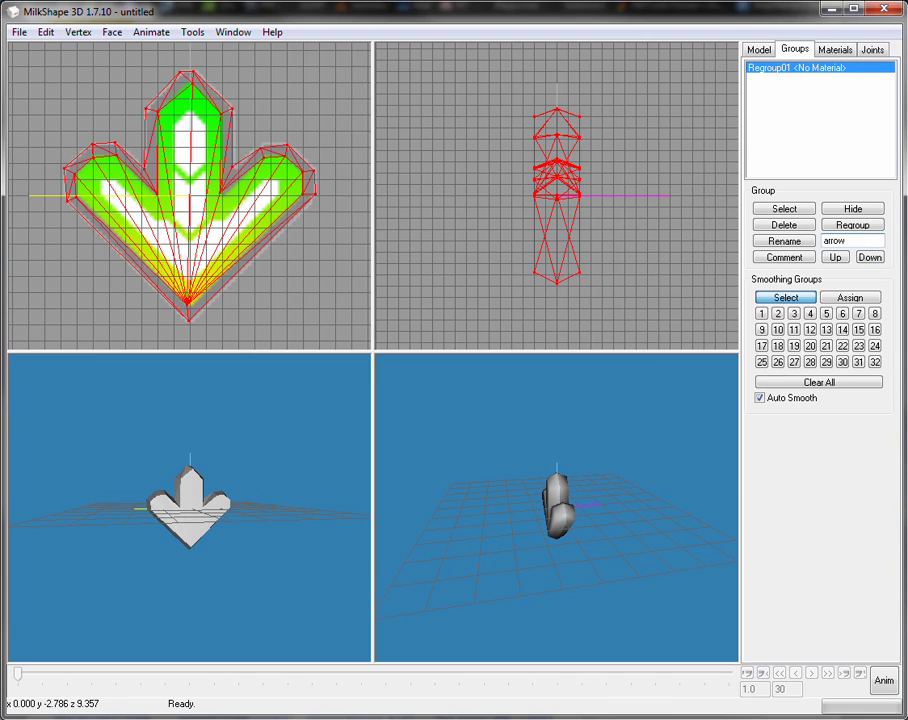
pyautogui.click(762, 244)
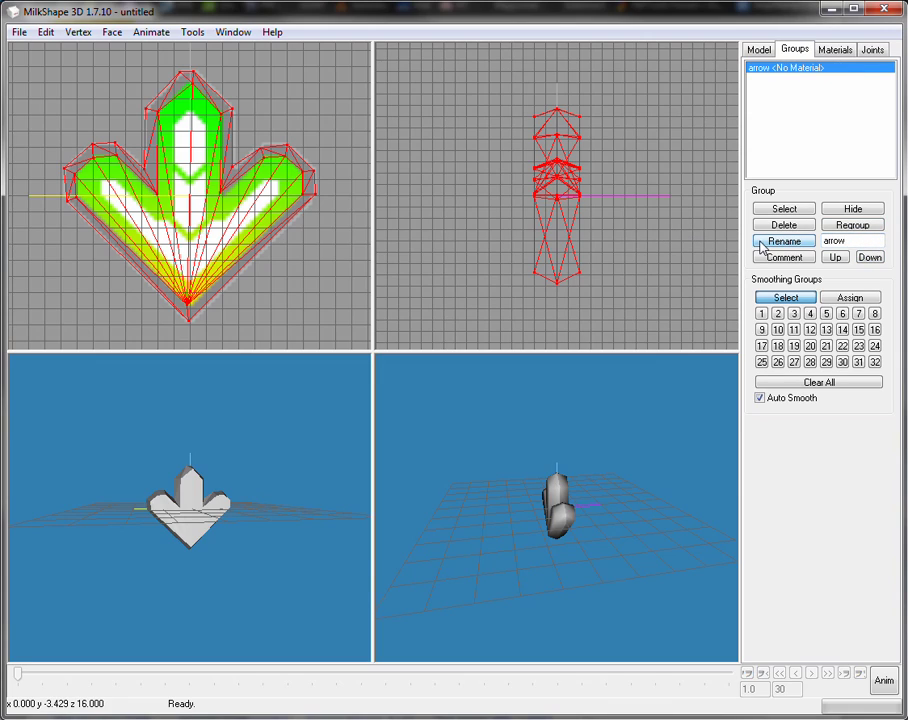
# Create a new material for the arrow model
pyautogui.click(838, 50)
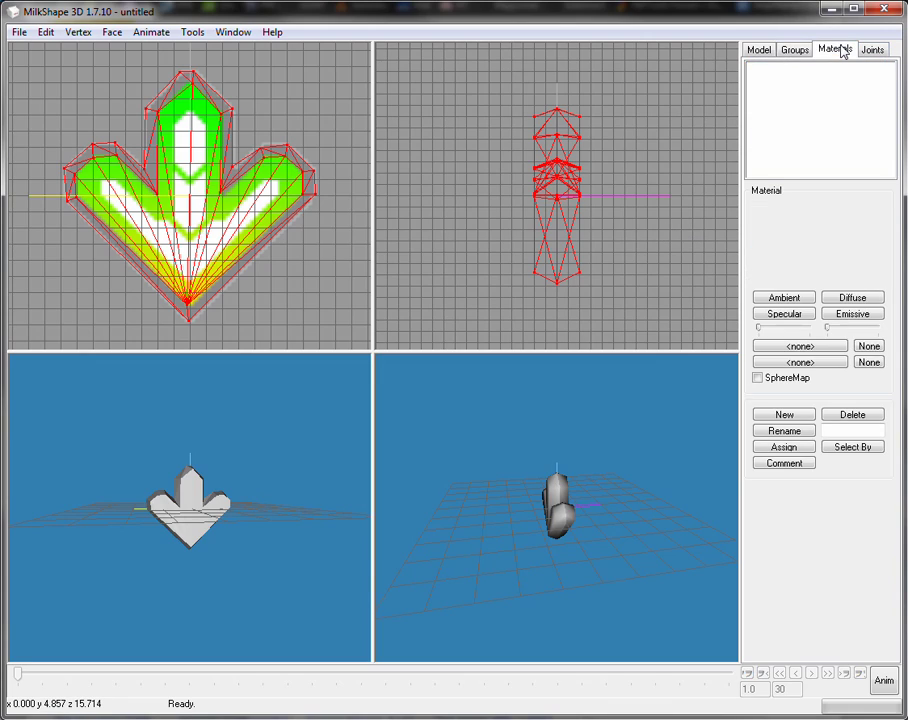
pyautogui.click(798, 348)
pyautogui.click(784, 414)
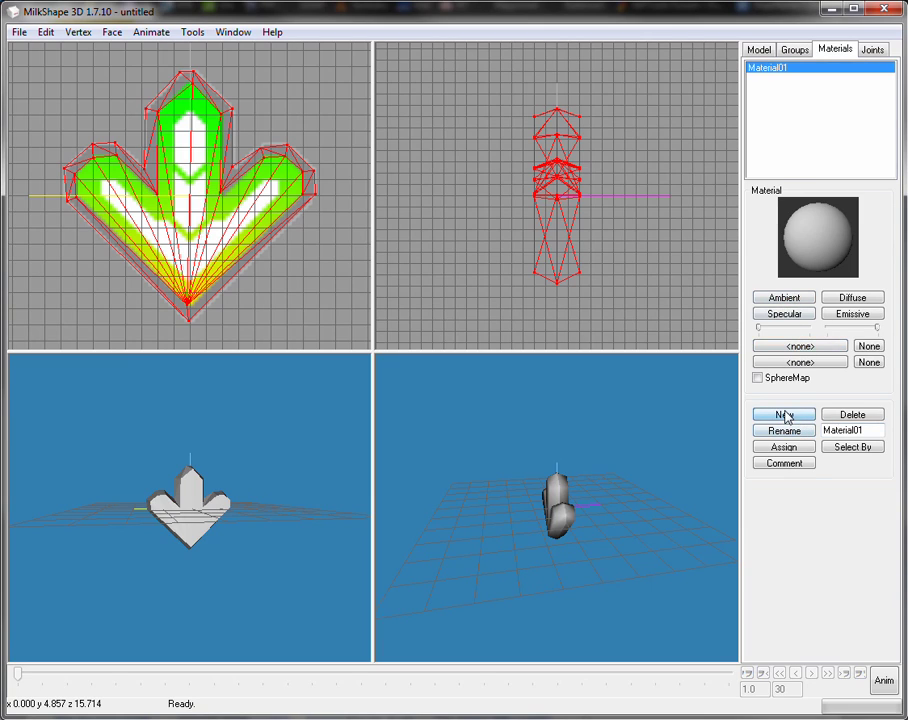
# Start choosing the new material's texture and browse to the Stepmania folder on harddisk 2 (D:)
pyautogui.click(755, 347)
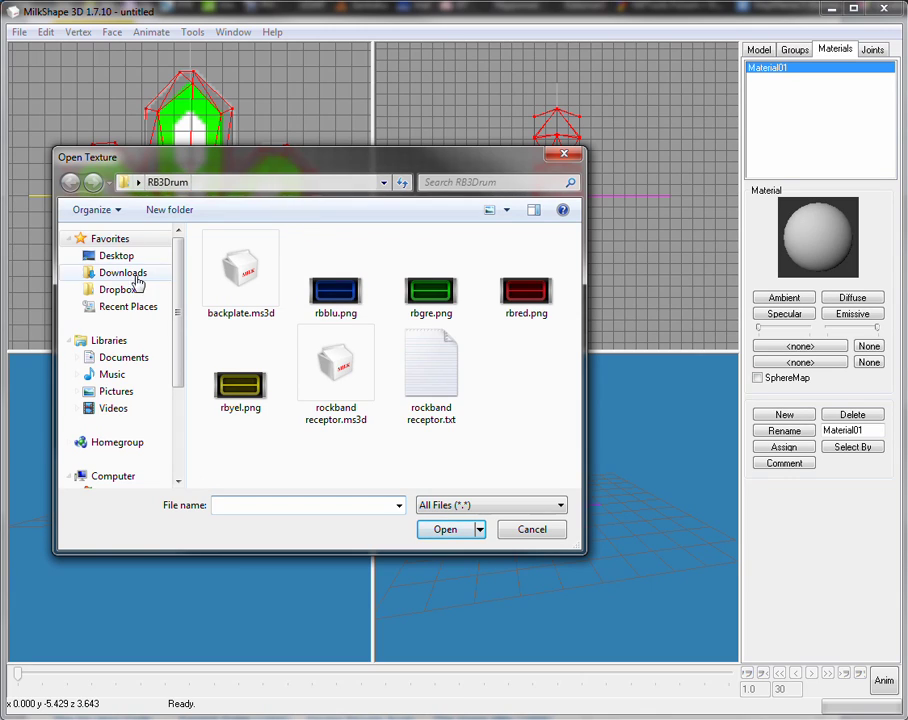
pyautogui.scroll(-2, 182, 329)
pyautogui.moveTo(182, 329); pyautogui.dragTo(182, 369)
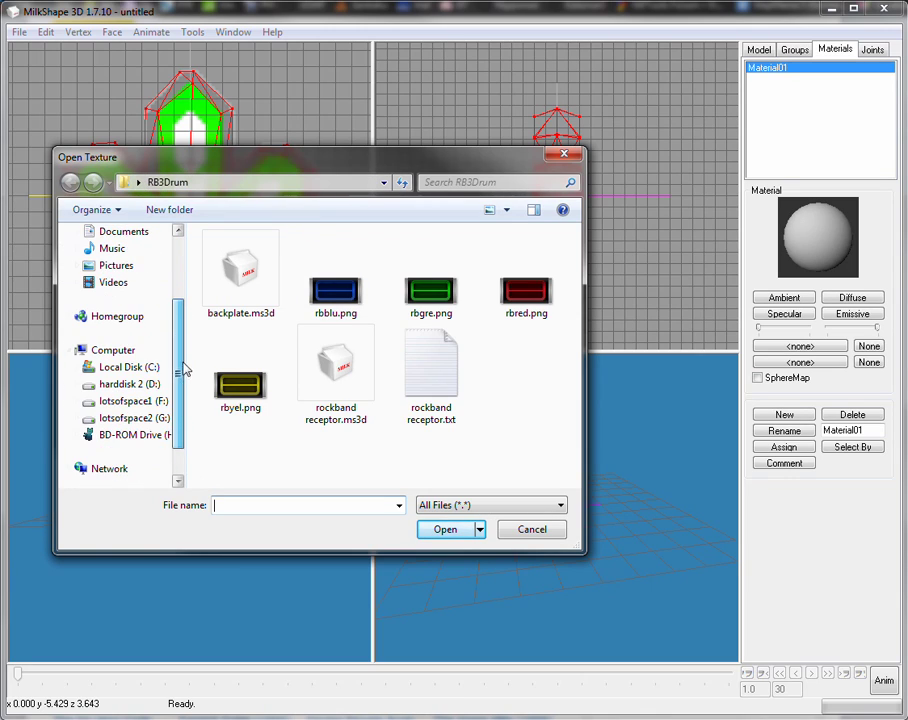
pyautogui.click(124, 369)
pyautogui.click(124, 384)
pyautogui.doubleClick(238, 376)
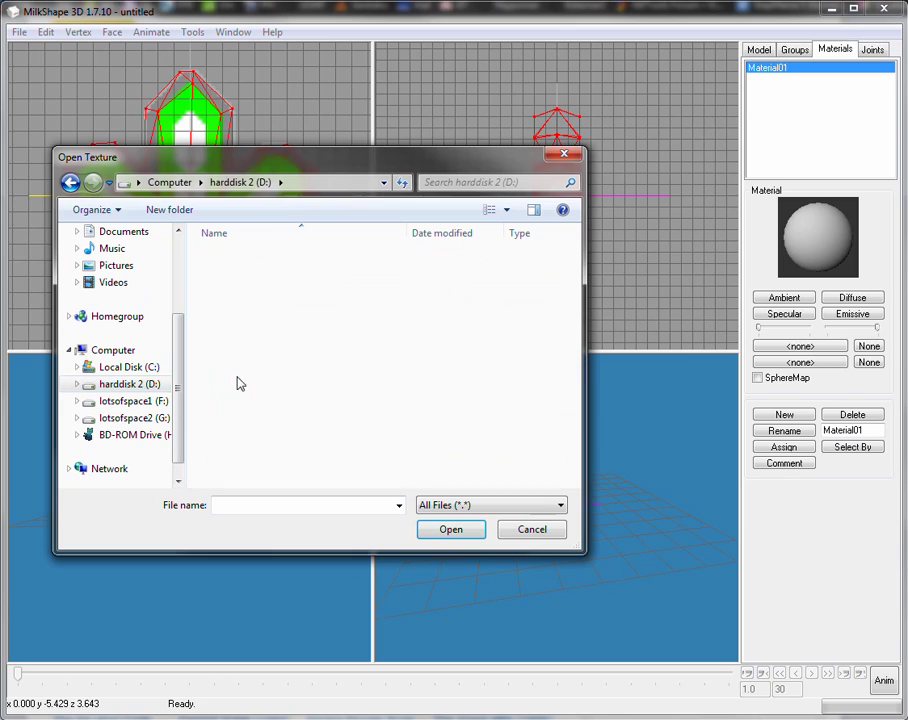
pyautogui.scroll(-1, 253, 337)
pyautogui.scroll(1, 253, 337)
pyautogui.scroll(-3, 252, 338)
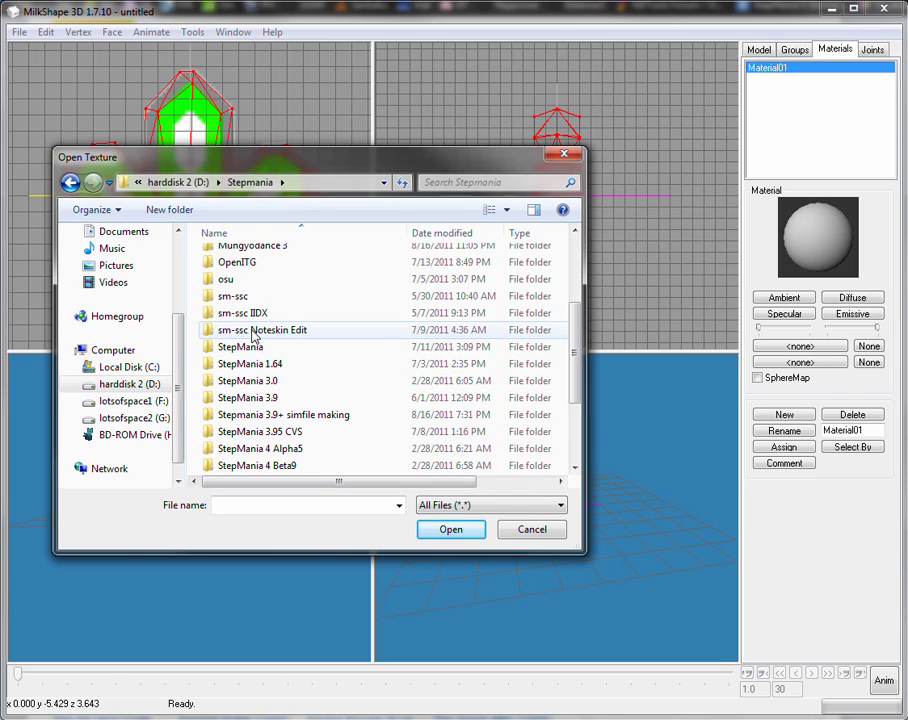
# Browse to the dance folder within the NoteSkins of StepMania 3.9
pyautogui.click(245, 350)
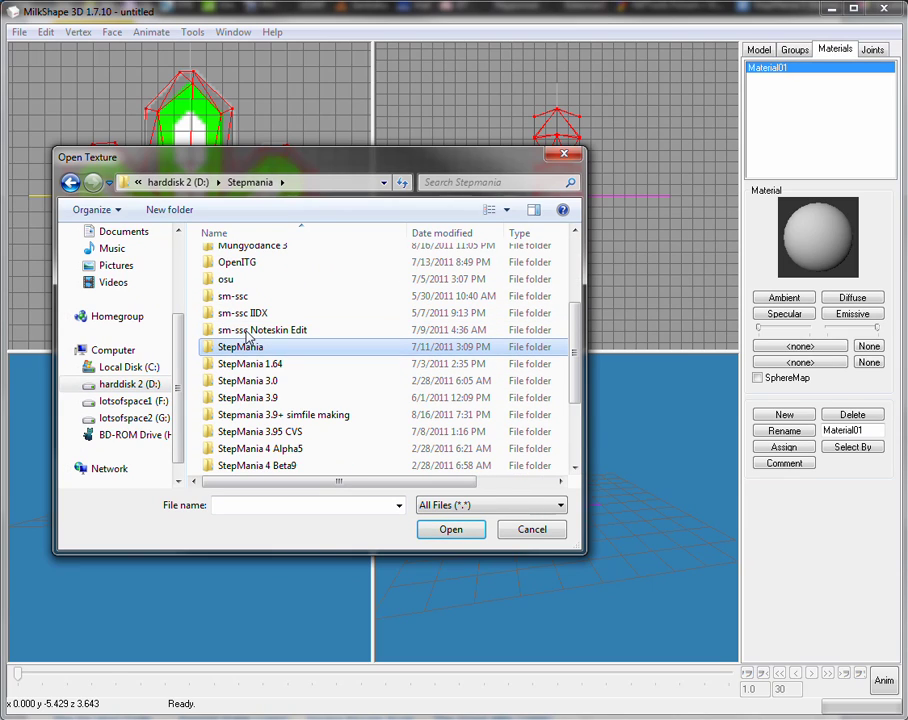
pyautogui.doubleClick(242, 397)
pyautogui.scroll(-1, 250, 343)
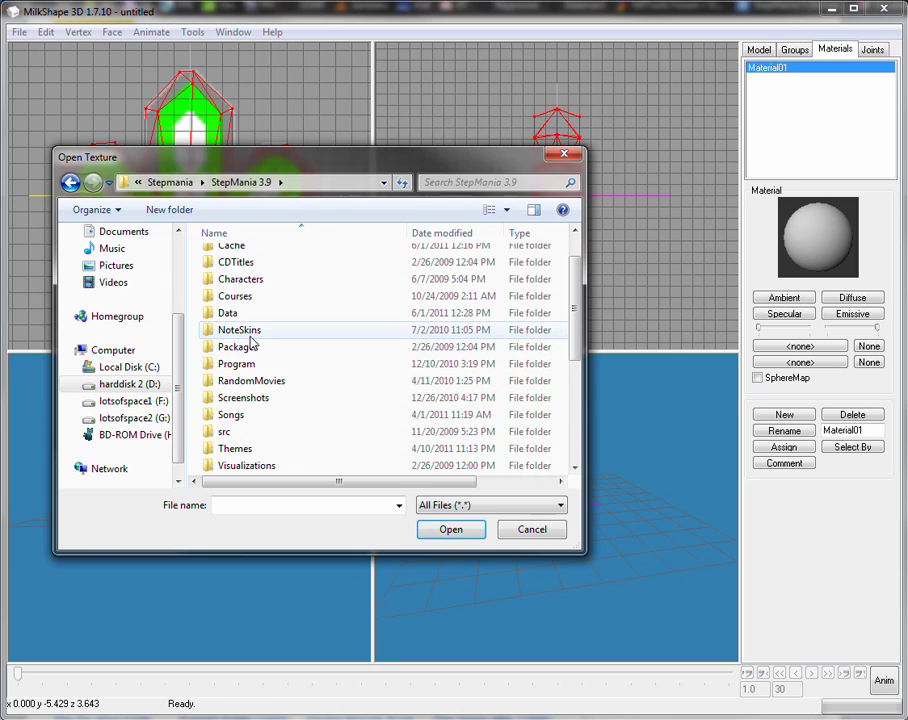
pyautogui.doubleClick(238, 331)
pyautogui.doubleClick(238, 276)
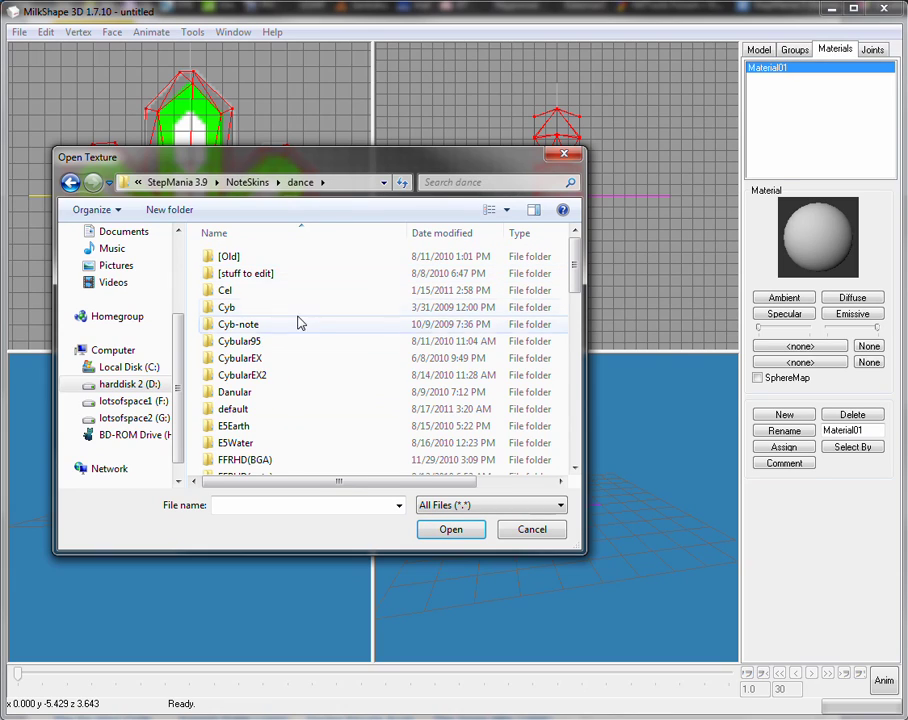
# Load Down Hold Head Active.png from the default noteskin folder as the texture and assign the material to the arrow
pyautogui.scroll(-1, 240, 345)
pyautogui.scroll(1, 237, 305)
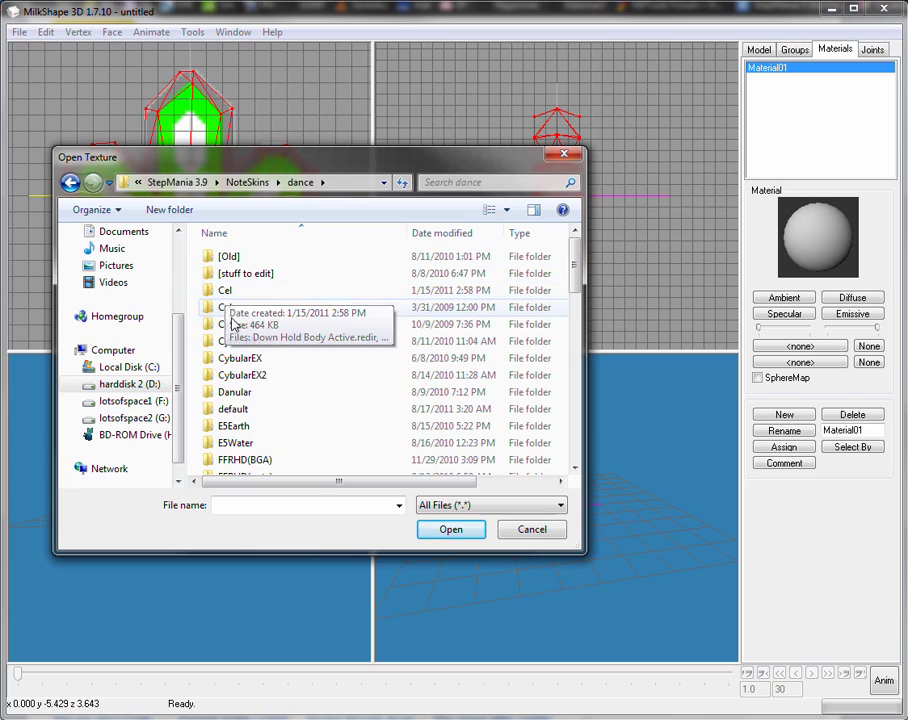
pyautogui.scroll(-2, 230, 314)
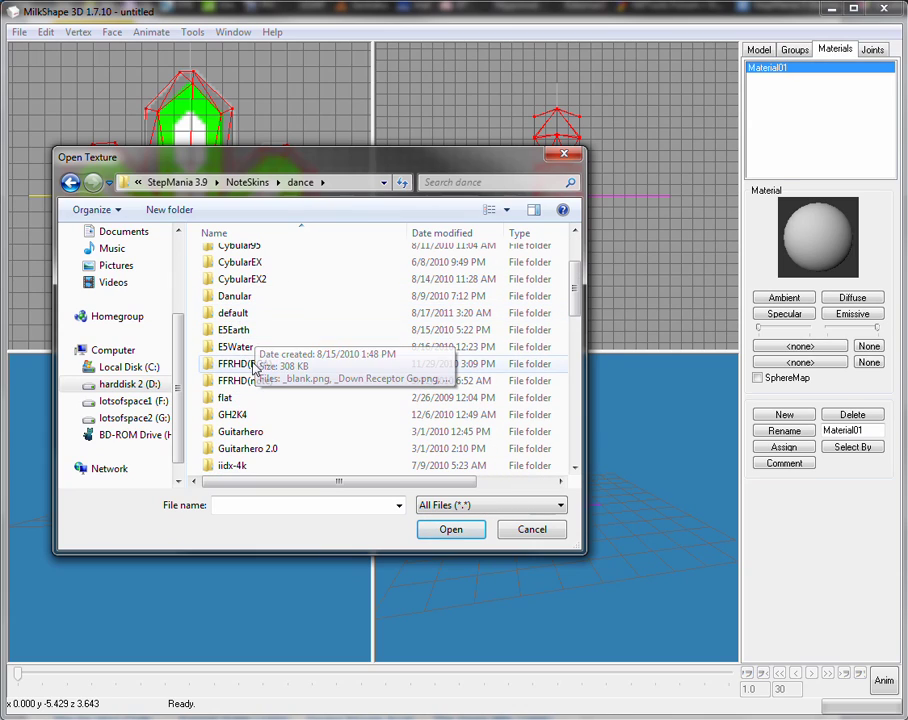
pyautogui.doubleClick(240, 313)
pyautogui.scroll(-3, 418, 338)
pyautogui.click(436, 318)
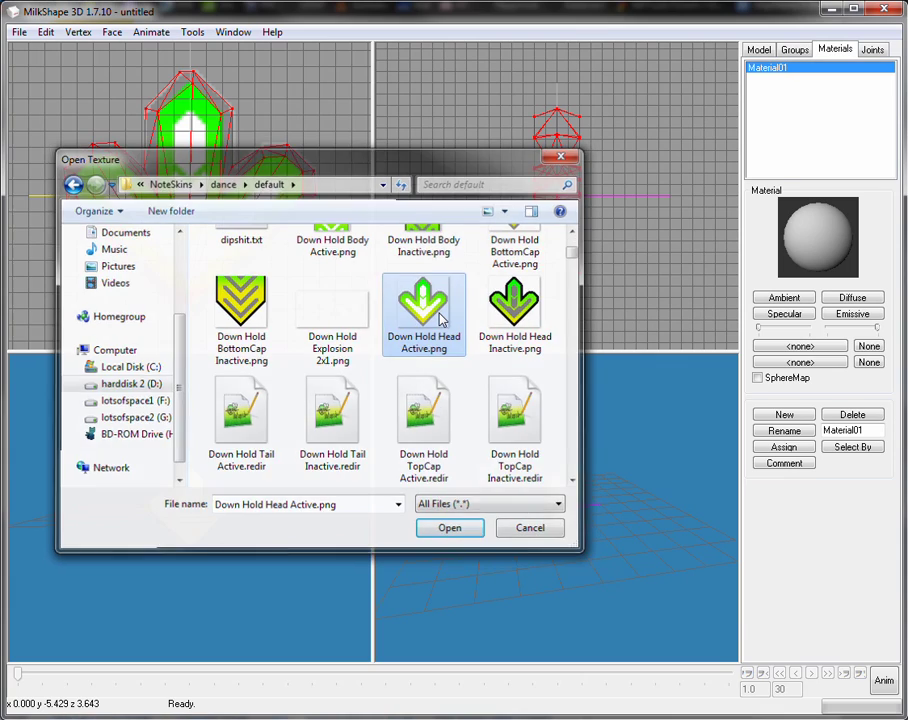
pyautogui.doubleClick(440, 318)
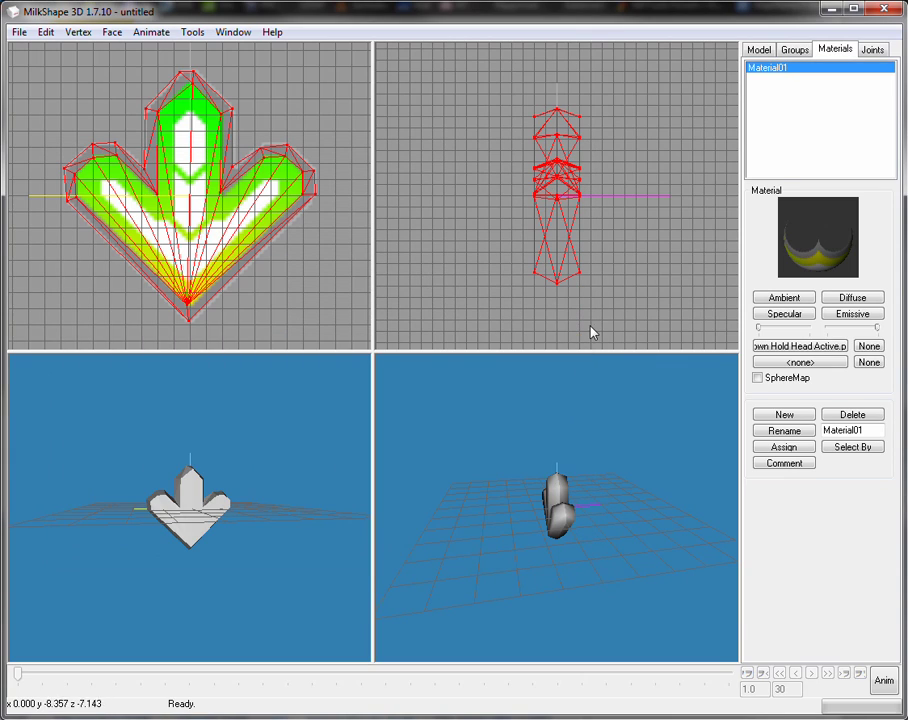
pyautogui.click(775, 448)
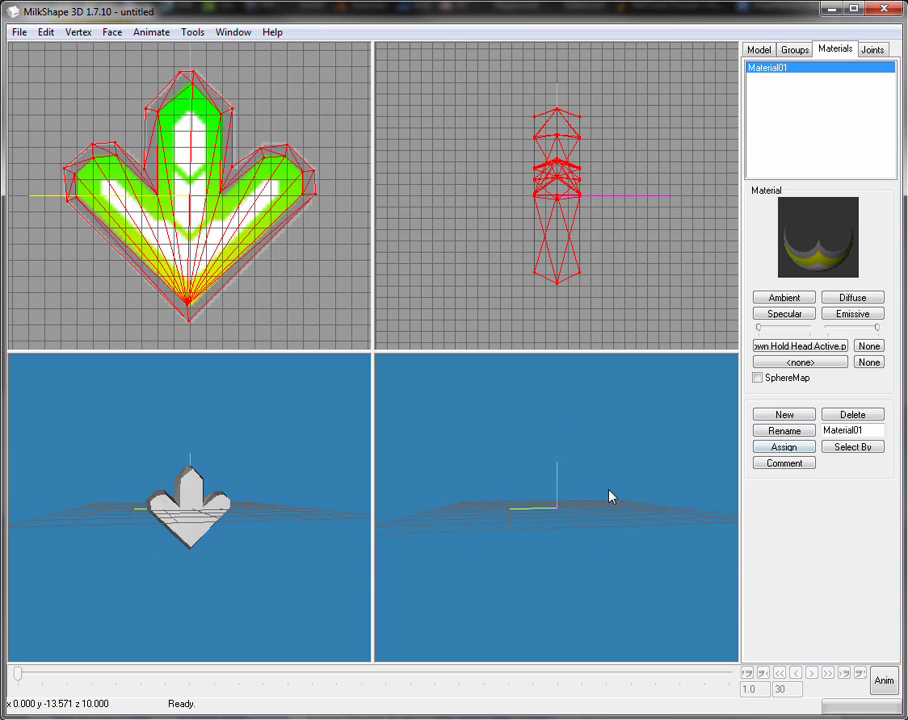
# Remap the arrow group's texture coordinates with Front projection in the Texture Coordinate Editor, and inspect the textured model in 3D
pyautogui.moveTo(260, 533); pyautogui.dragTo(219, 531)
pyautogui.click(236, 32)
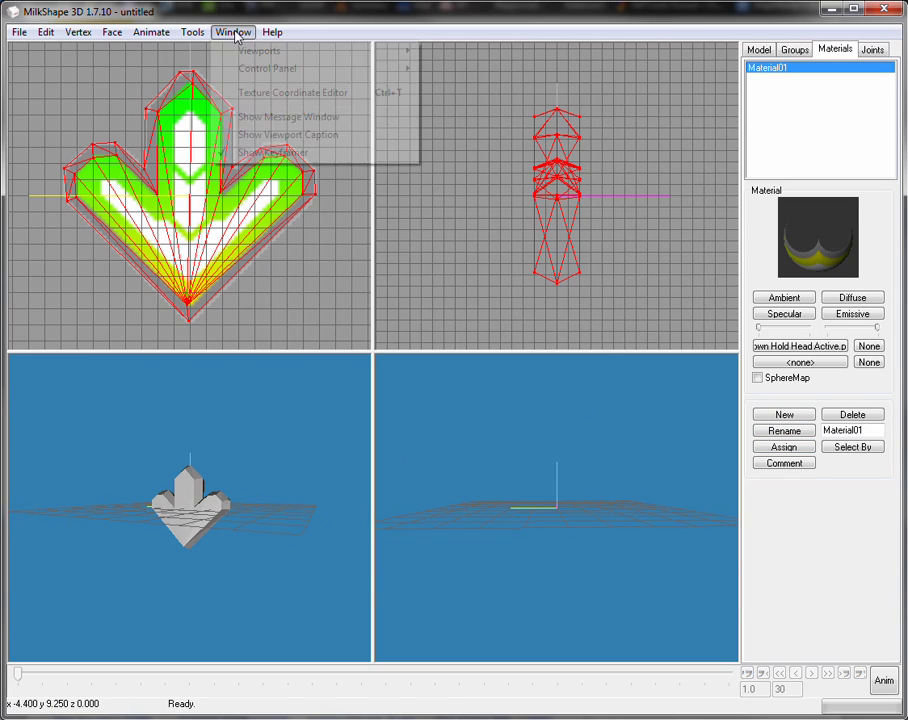
pyautogui.click(266, 93)
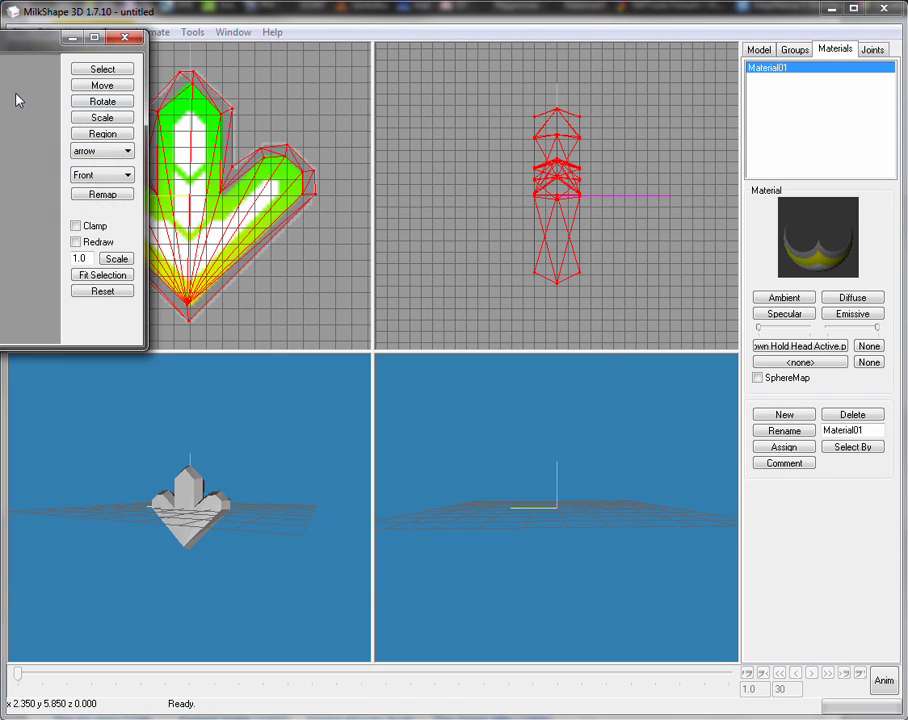
pyautogui.moveTo(5, 72); pyautogui.dragTo(353, 119)
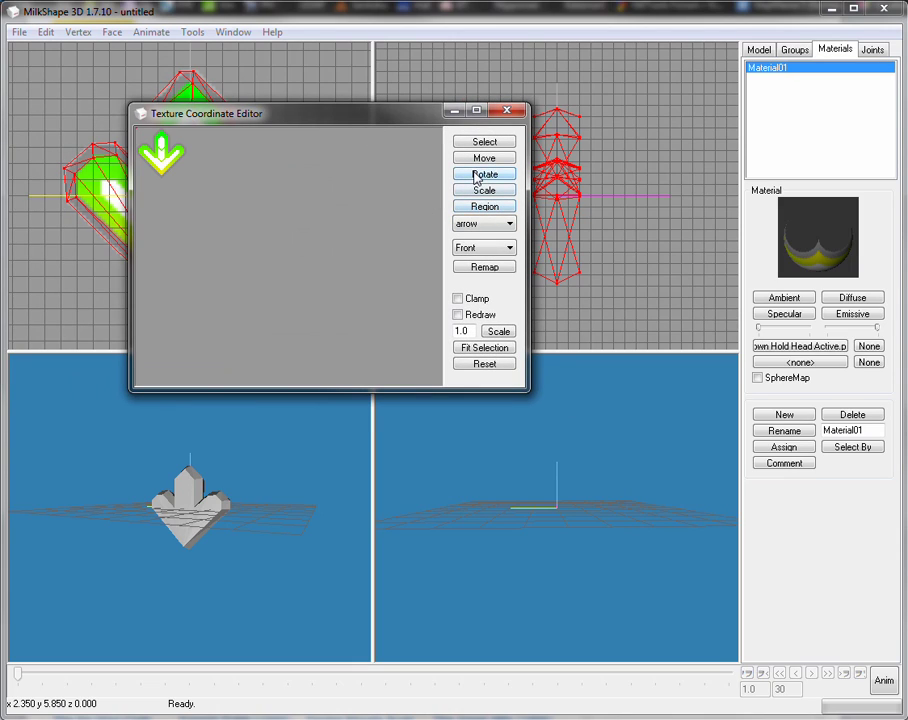
pyautogui.click(484, 267)
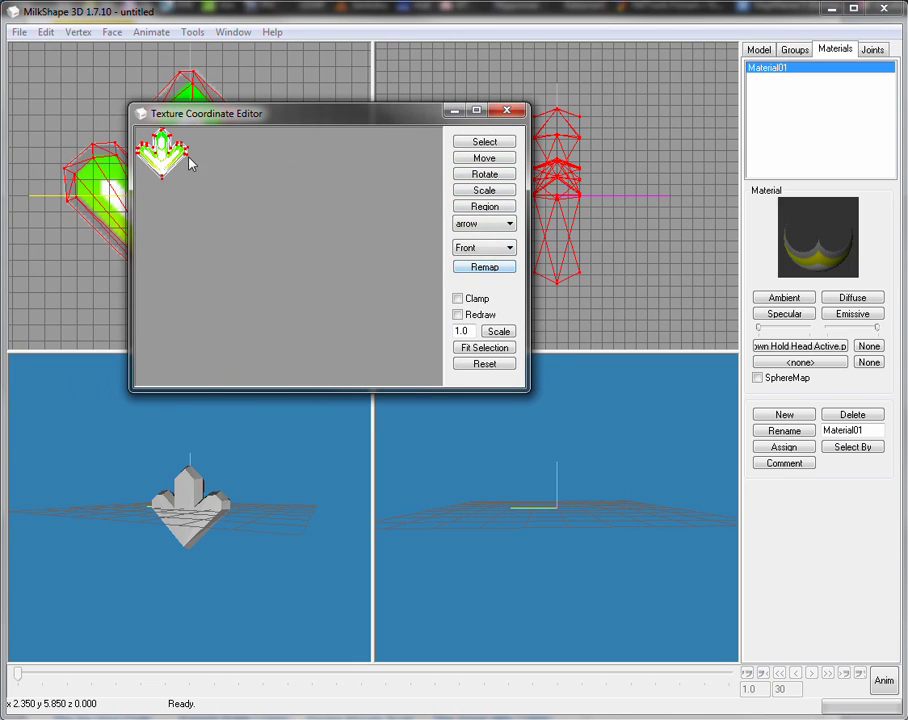
pyautogui.click(505, 111)
pyautogui.moveTo(523, 466); pyautogui.dragTo(620, 456)
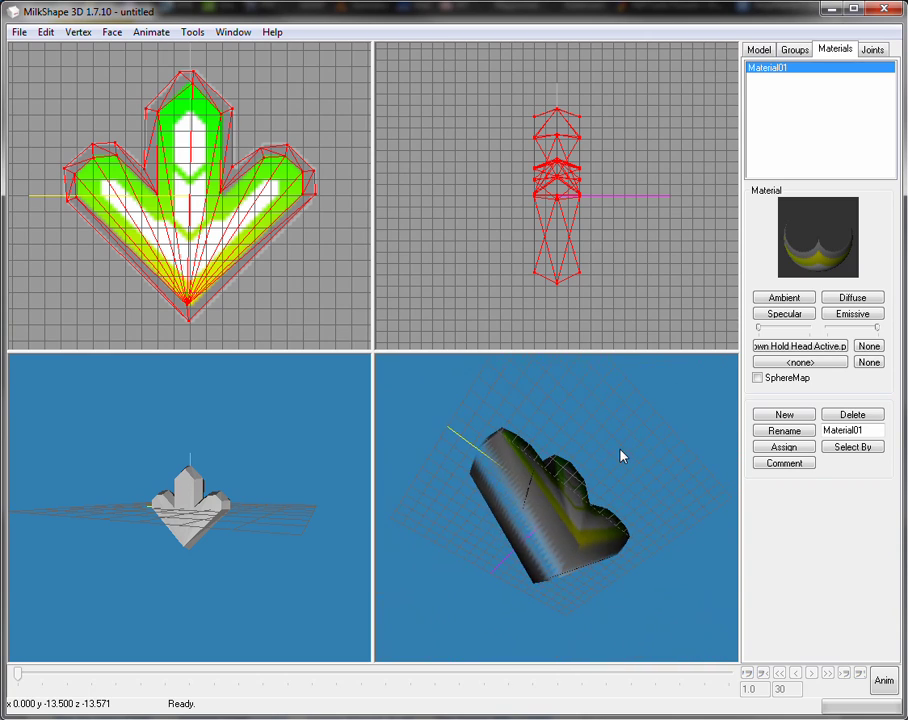
# Reopen the Texture Coordinate Editor, enlarge its window and scale the texture display to 8.0
pyautogui.click(233, 32)
pyautogui.click(243, 93)
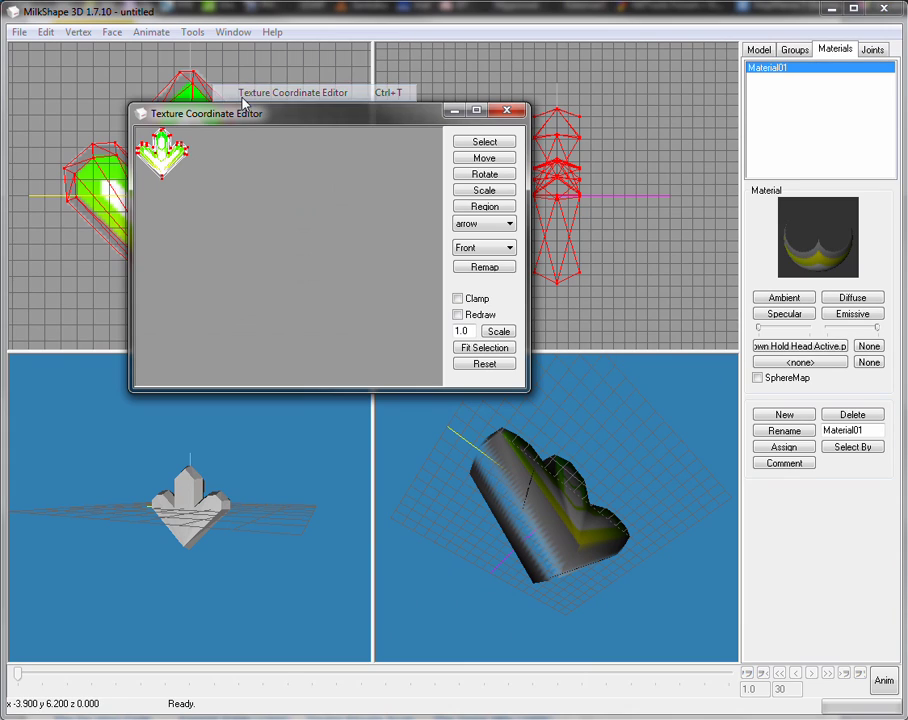
pyautogui.moveTo(227, 118); pyautogui.dragTo(183, 63)
pyautogui.moveTo(539, 359); pyautogui.dragTo(895, 611)
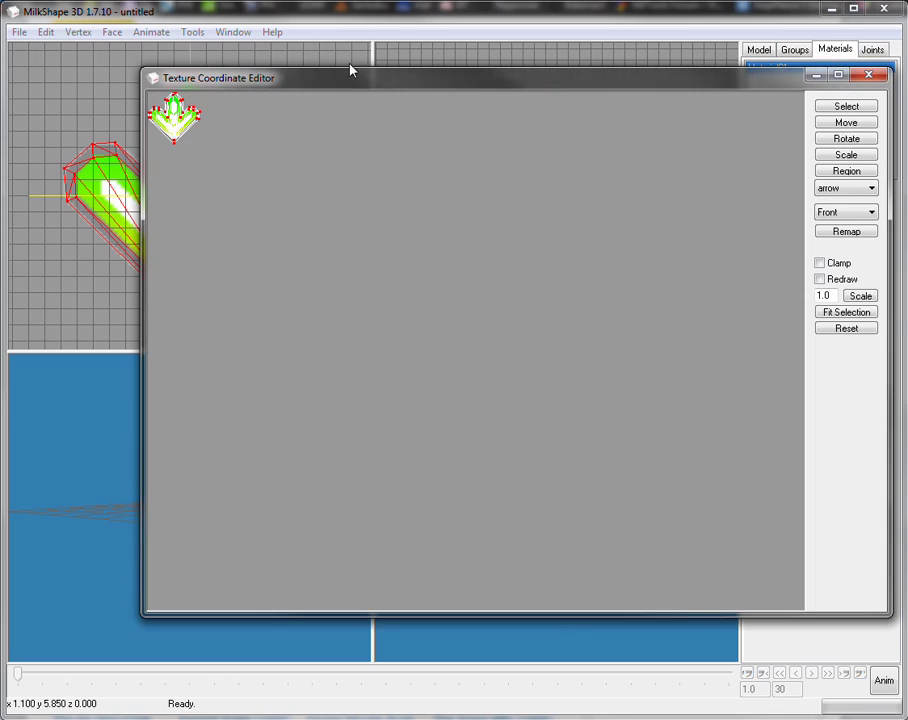
pyautogui.moveTo(448, 84); pyautogui.dragTo(403, 81)
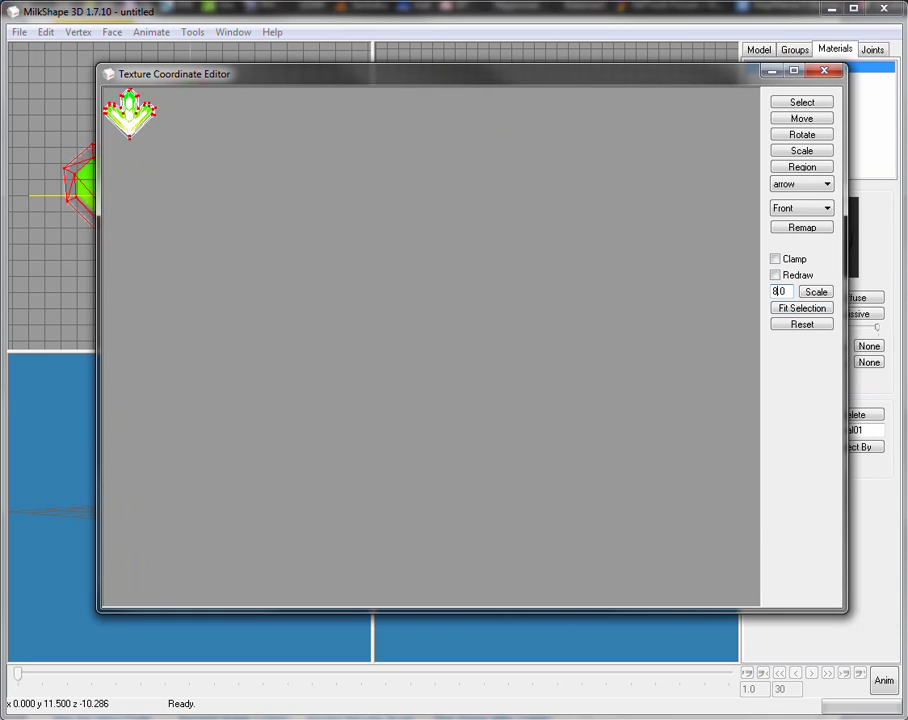
pyautogui.click(815, 292)
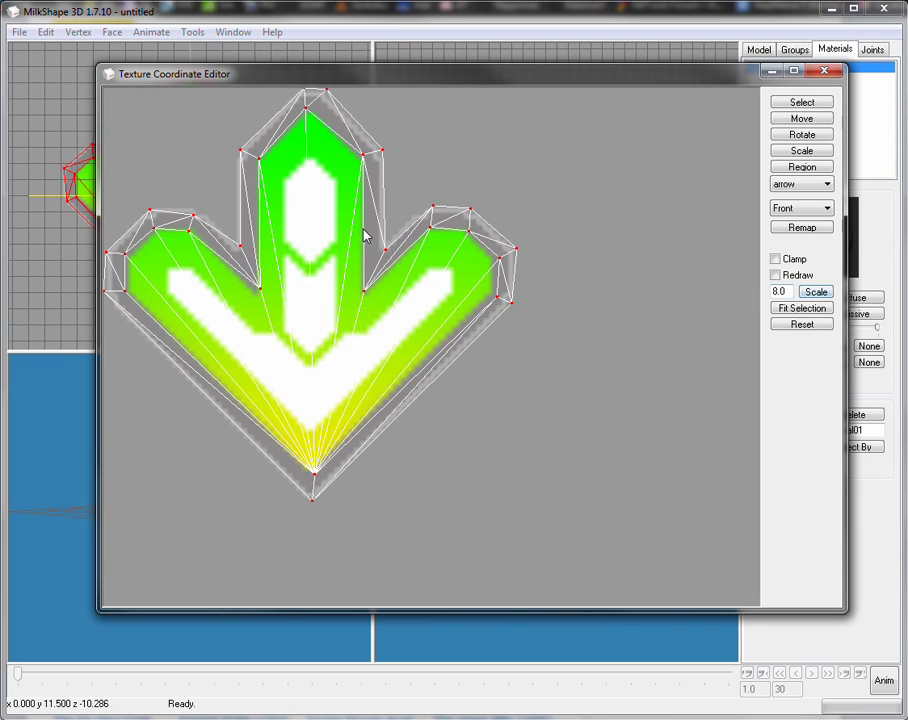
# Move the texture coordinates of the arrow's bottom tip and lower right outer corner slightly inward to fit the texture's border
pyautogui.click(789, 104)
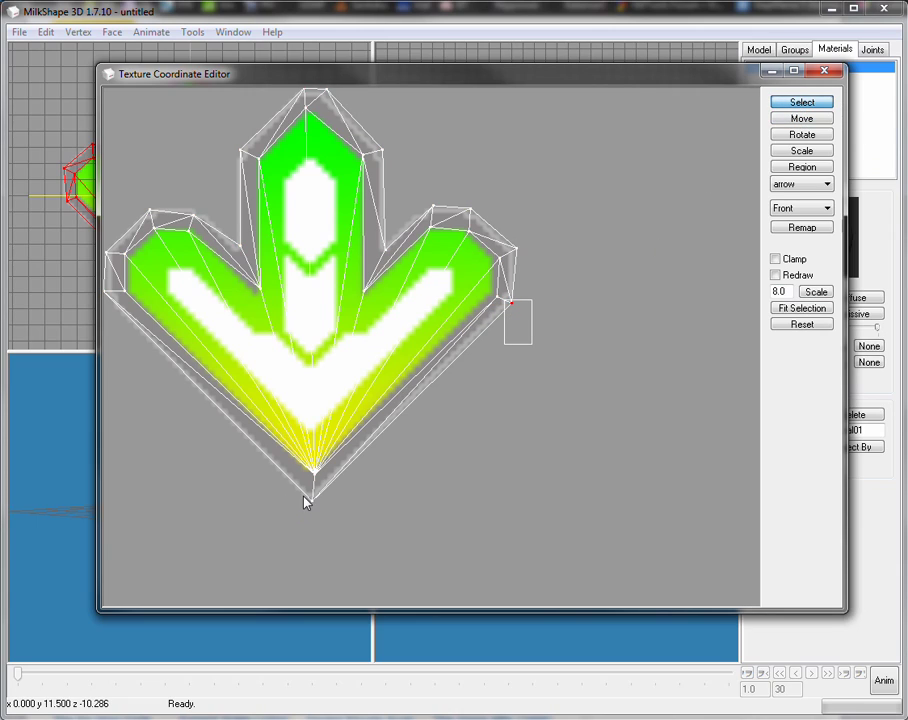
pyautogui.click(795, 115)
pyautogui.moveTo(271, 528); pyautogui.dragTo(269, 521)
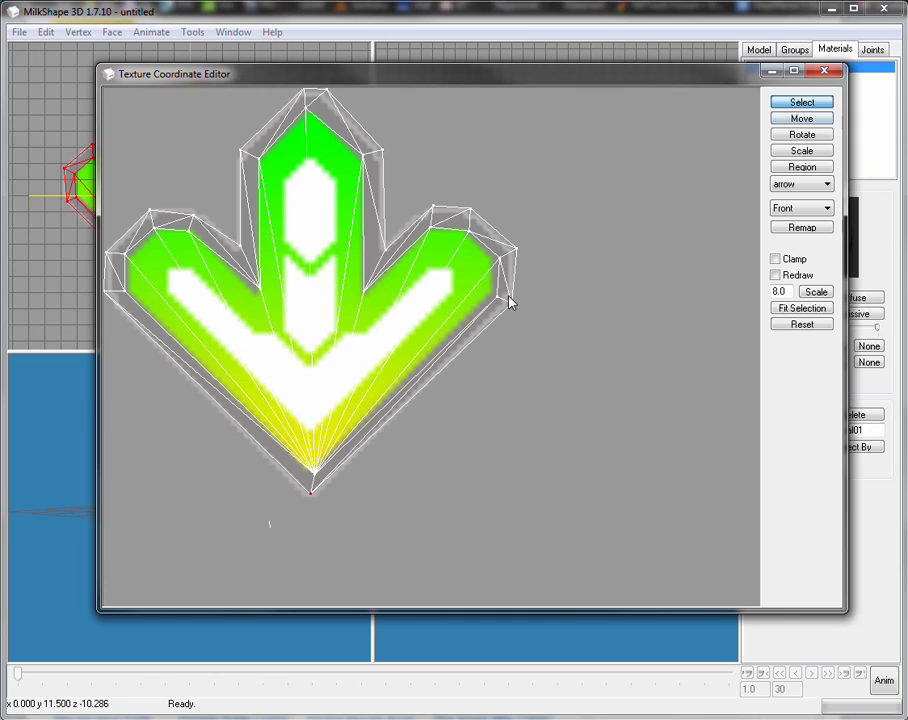
pyautogui.moveTo(500, 387); pyautogui.dragTo(494, 379)
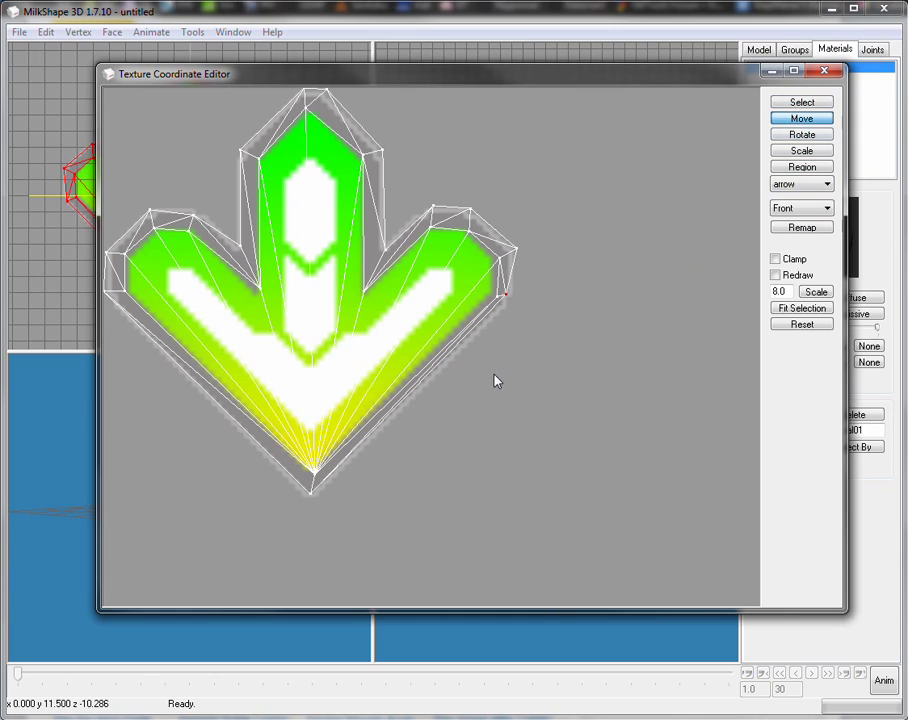
# Move the lower left outer corner's texture coordinate slightly inward, close the Texture Coordinate Editor and inspect the textured arrow in 3D
pyautogui.click(801, 102)
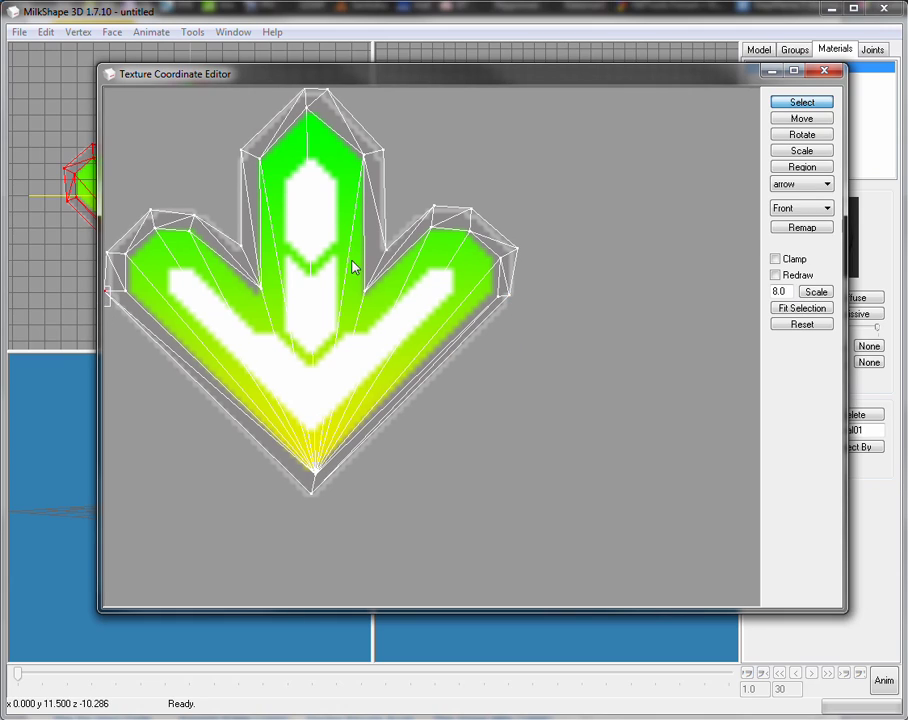
pyautogui.click(789, 120)
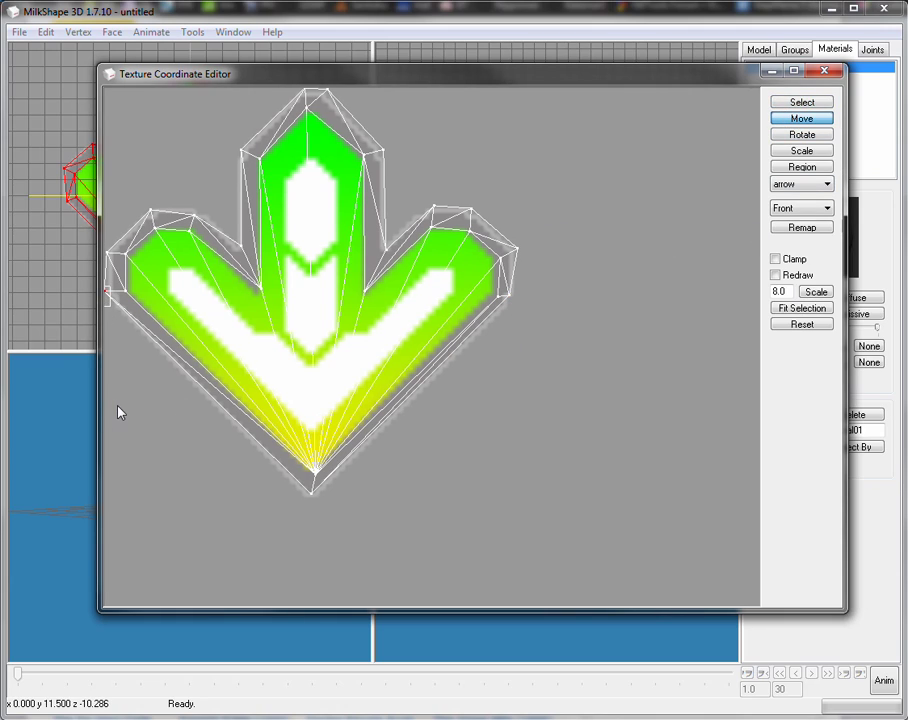
pyautogui.moveTo(121, 348); pyautogui.dragTo(131, 349)
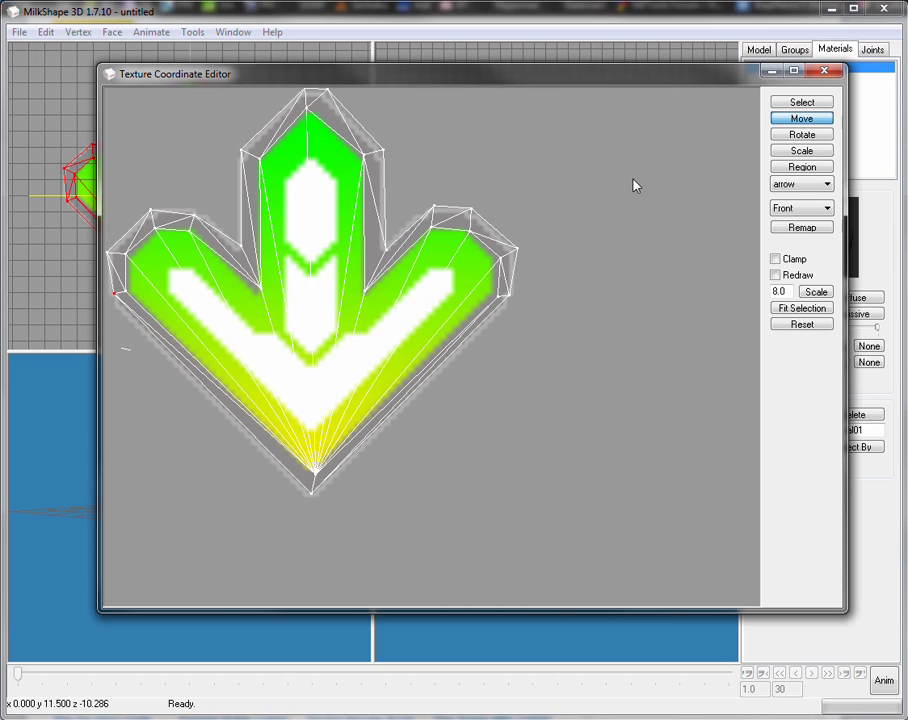
pyautogui.click(823, 71)
pyautogui.moveTo(570, 529); pyautogui.dragTo(553, 574)
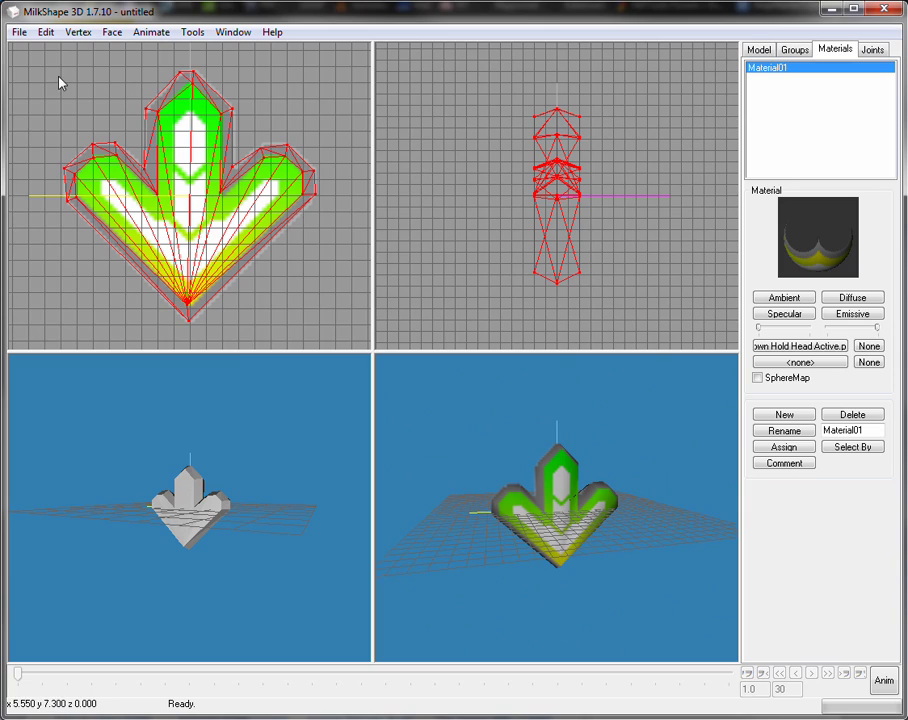
# Export the model as MilkShape 3D ASCII into the default noteskin folder, overwriting dipshit.txt
pyautogui.click(19, 32)
pyautogui.moveTo(50, 164)
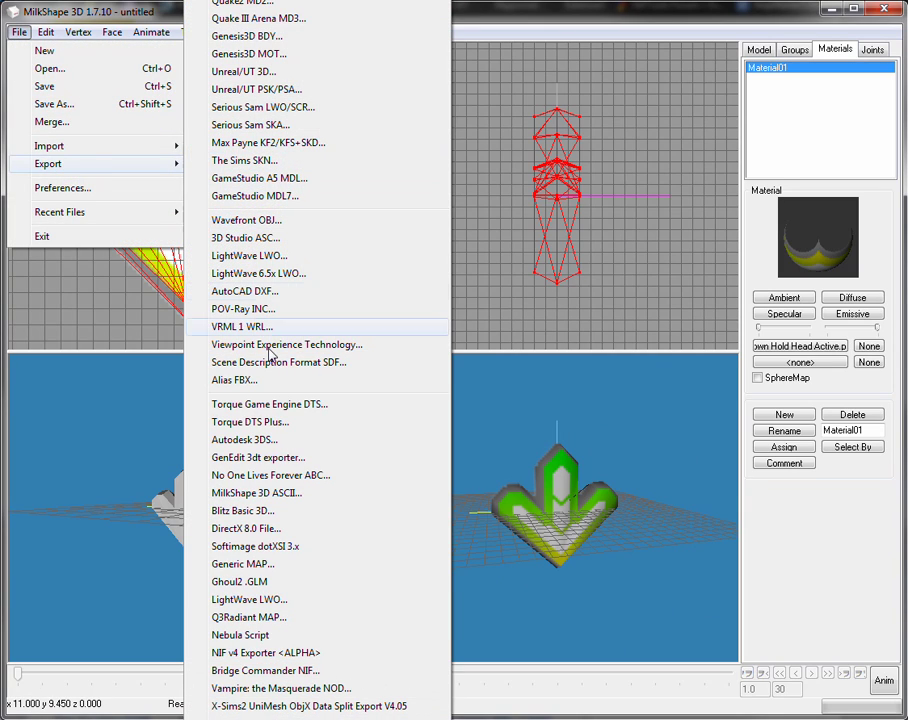
pyautogui.click(245, 492)
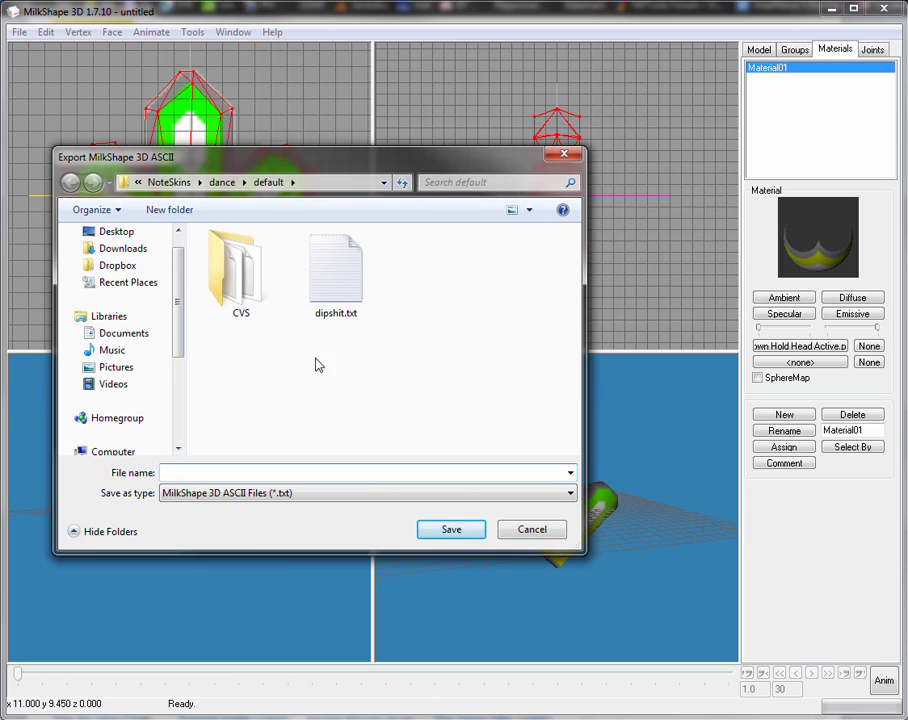
pyautogui.click(336, 292)
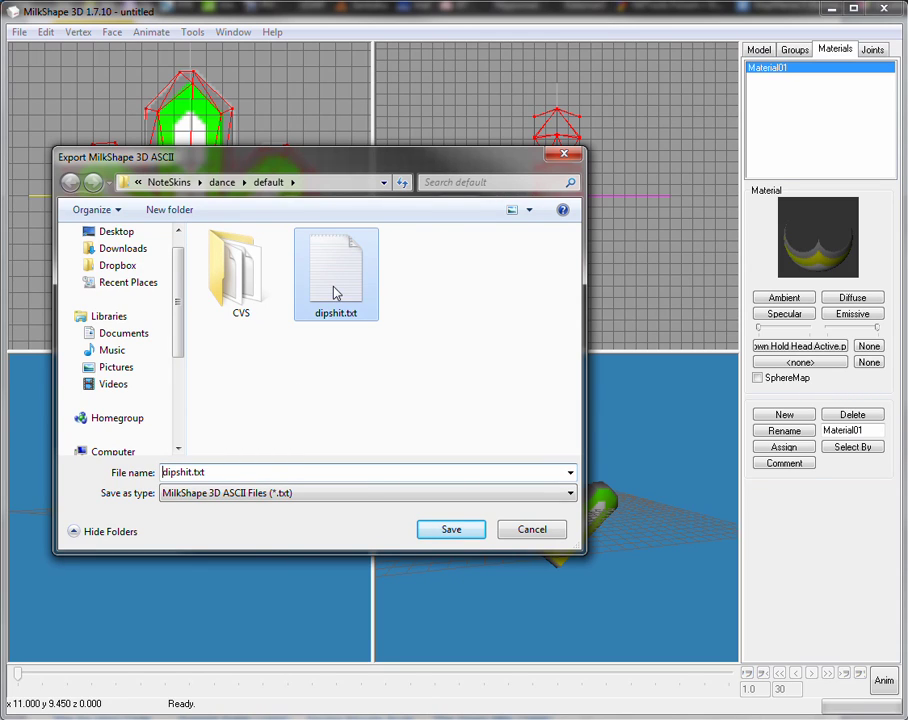
pyautogui.doubleClick(340, 288)
pyautogui.click(472, 377)
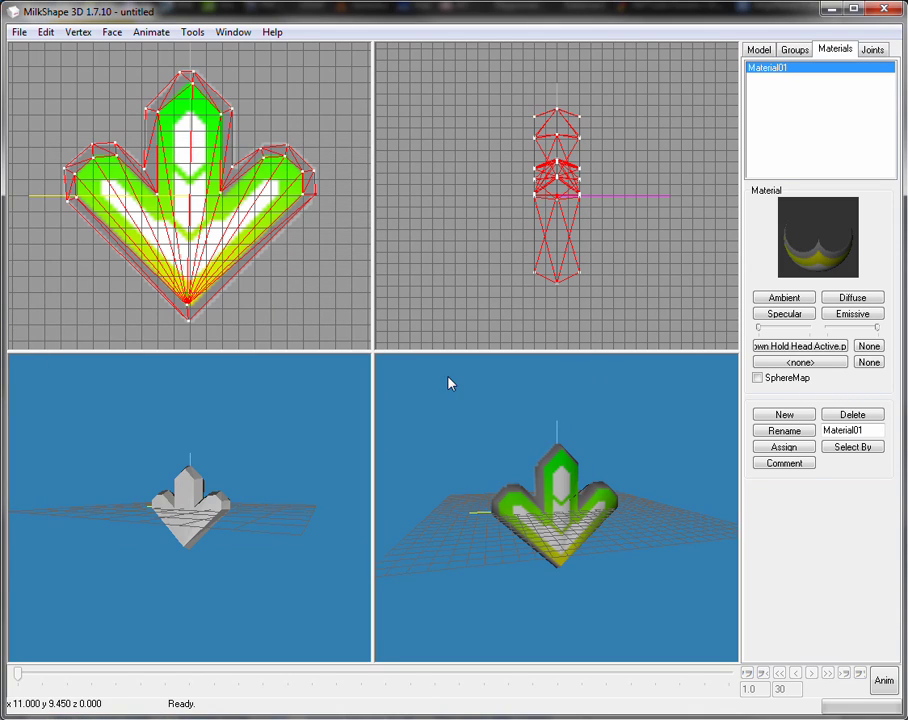